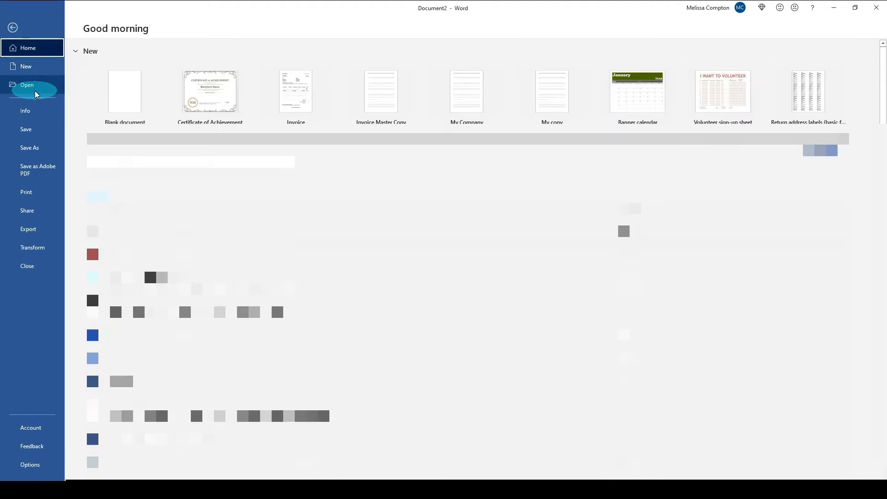
Open the table of contents PDF in Word and accept its conversion to an editable document.
click(35, 91)
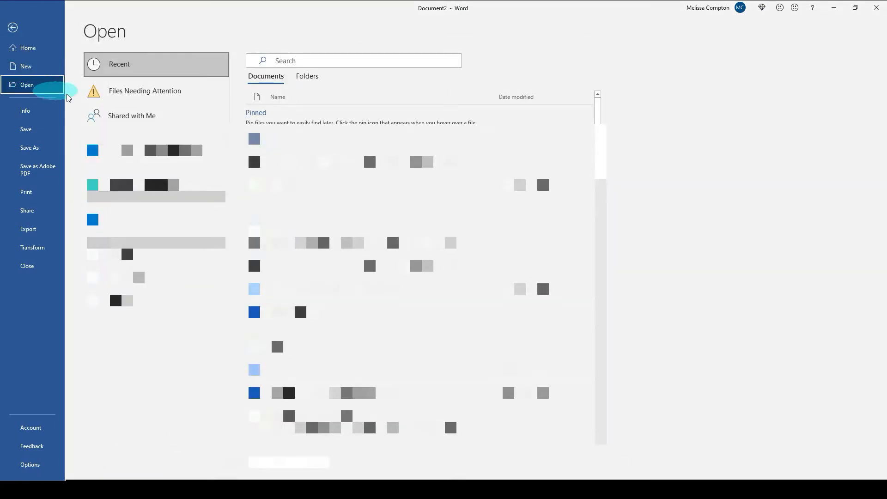
click(283, 161)
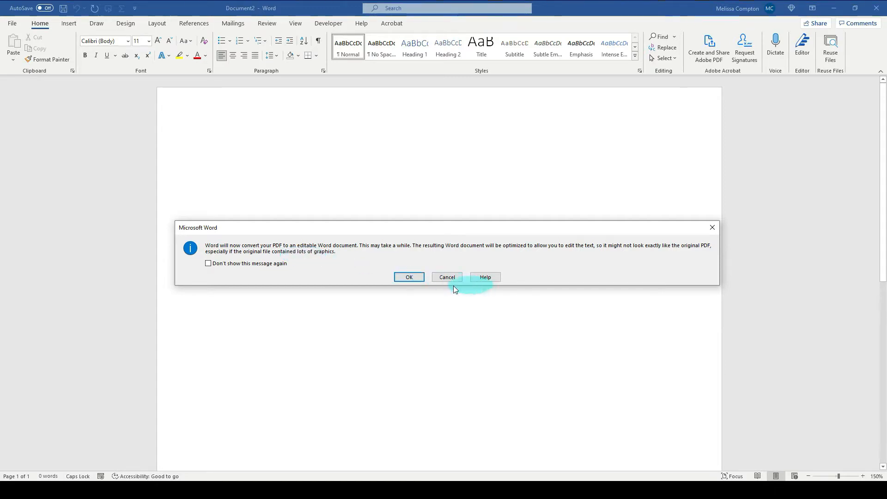
click(402, 278)
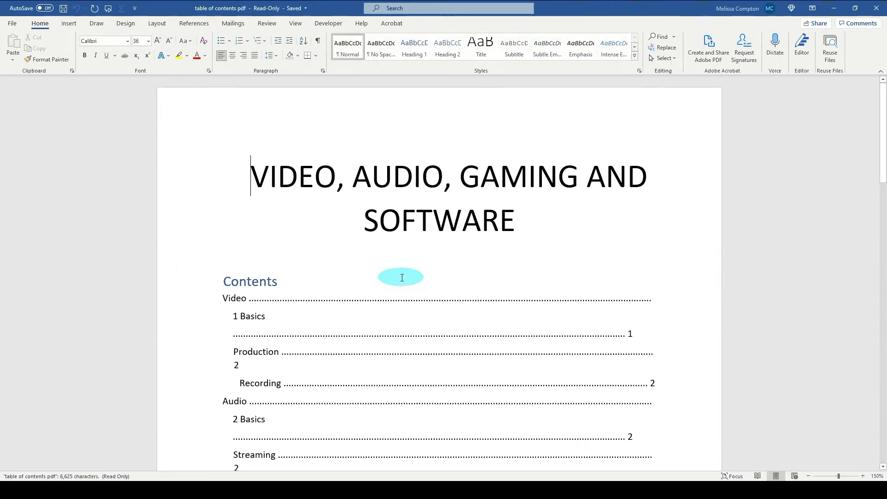
Compare the converted contents list with the original table of contents PDF in Adobe Acrobat, then return to Word.
click(883, 106)
mouse_move(883, 106)
mouse_down()
mouse_move(882, 340)
mouse_move(883, 122)
mouse_up()
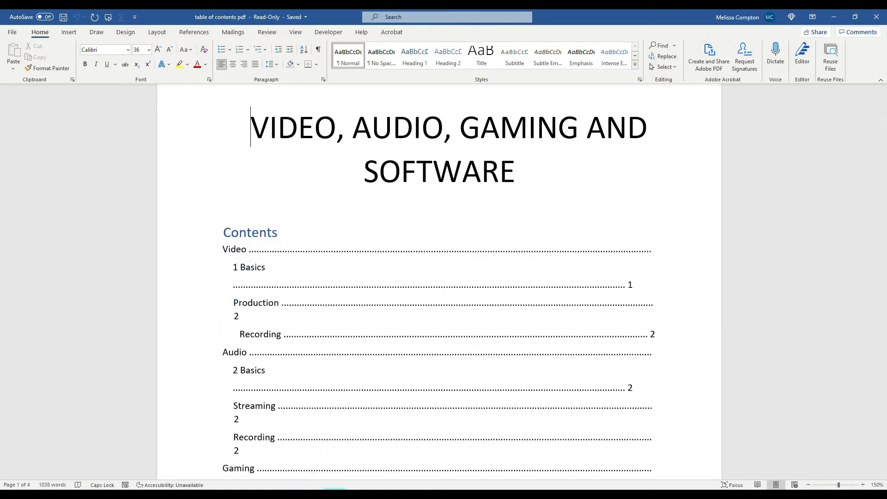
click(333, 496)
click(383, 431)
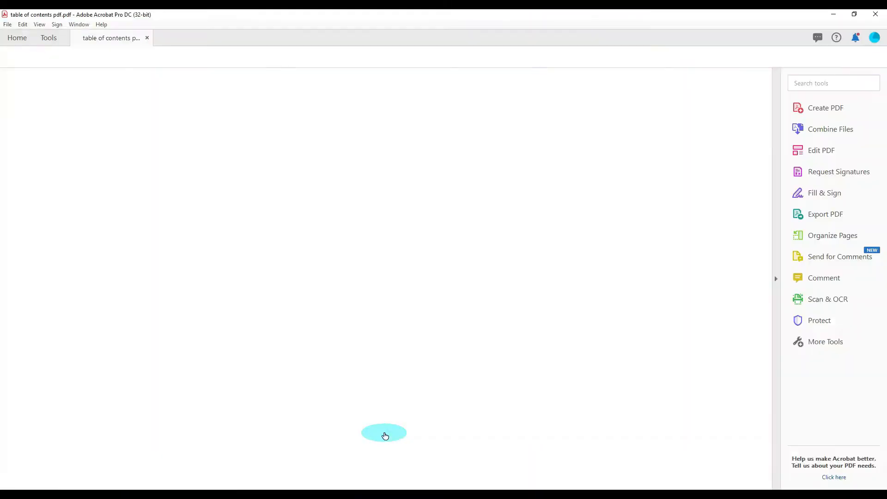
drag(768, 119, 758, 147)
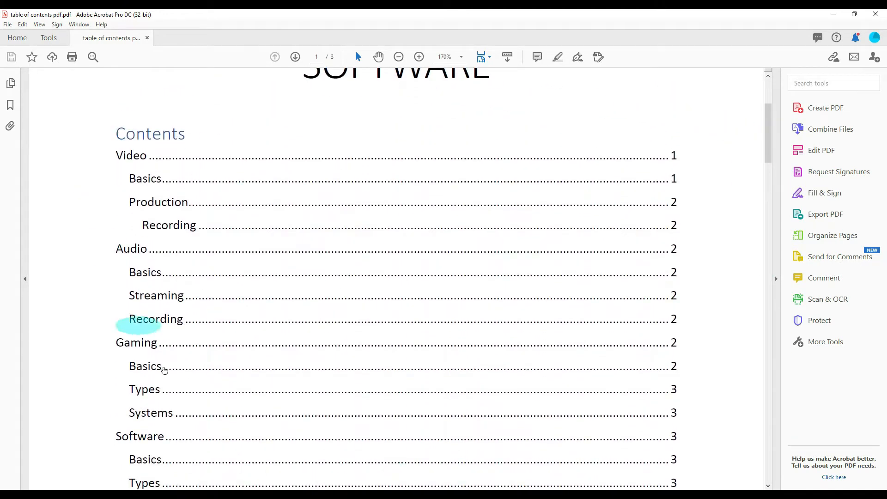
click(833, 14)
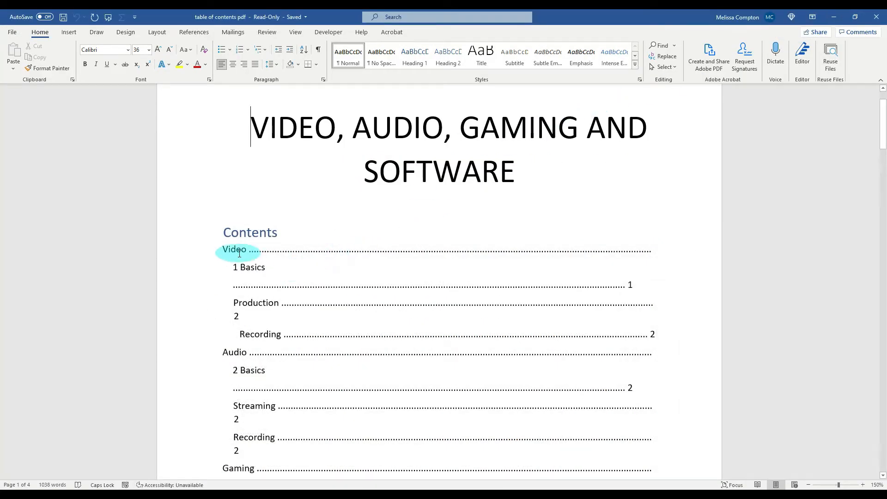
scroll(237, 252, down, 8)
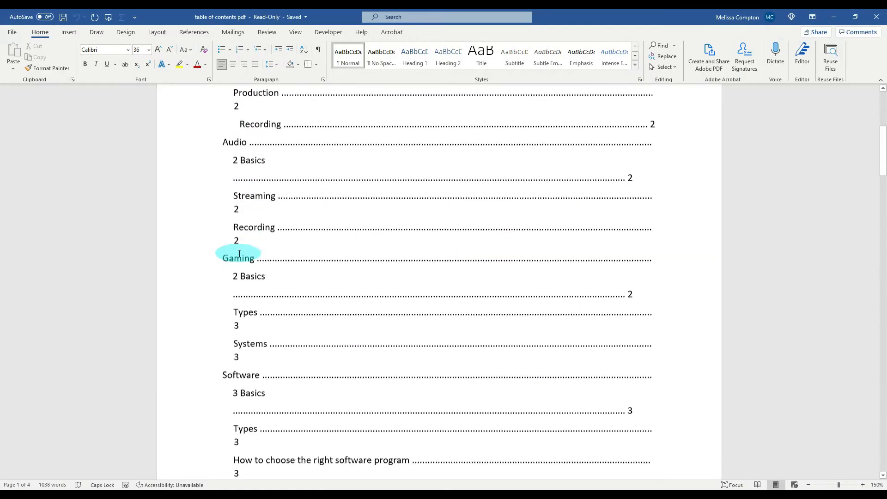
Apply the Heading 1 style to the "Video" heading on page 2 and set its font size to 28.
drag(882, 172, 882, 221)
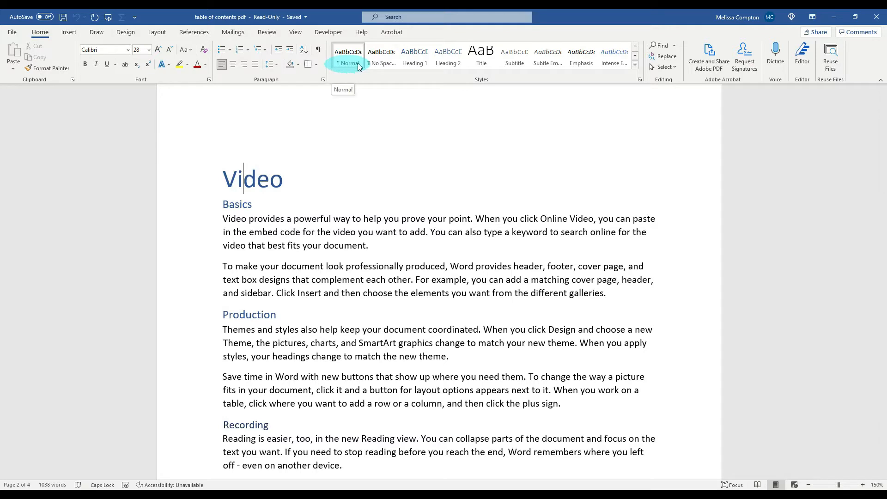
click(411, 62)
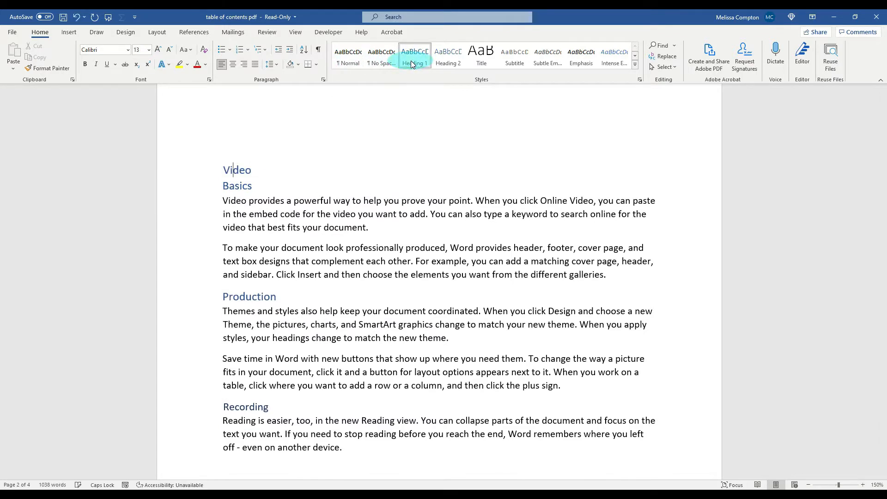
click(245, 169)
double_click(237, 170)
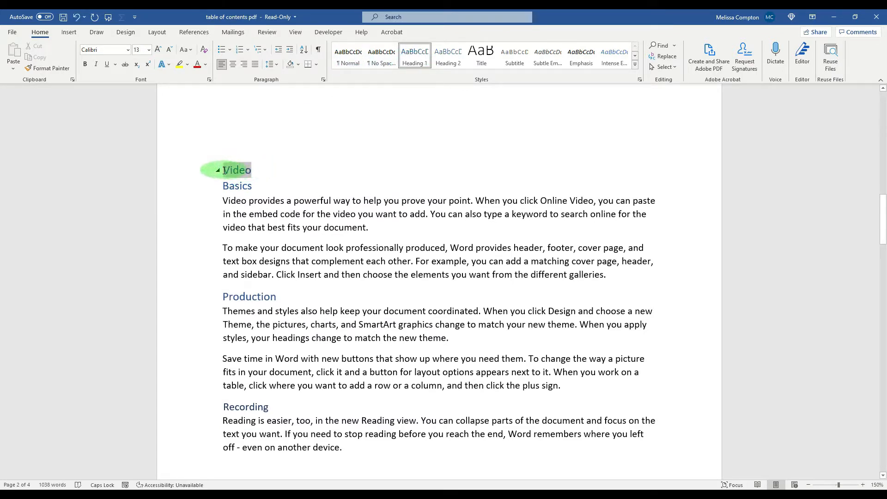
click(148, 50)
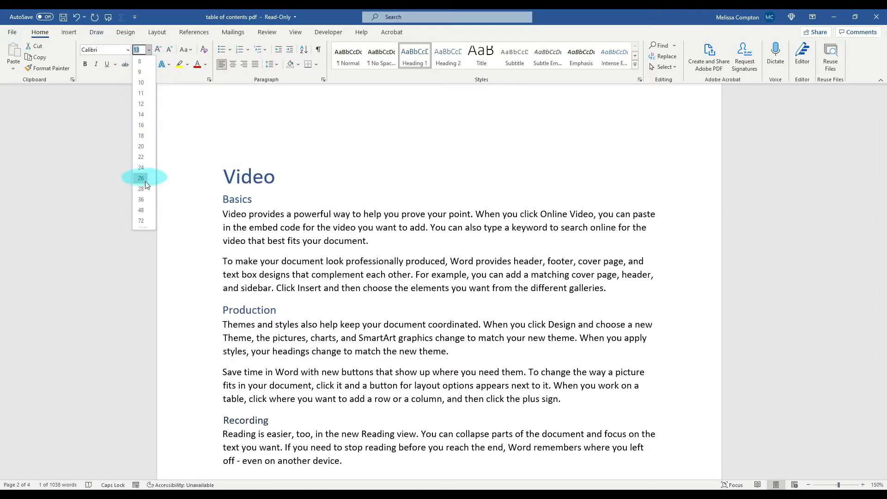
click(145, 187)
Apply the Heading 2 style to the "Basics" heading under Video and set its font size to 18.
click(240, 204)
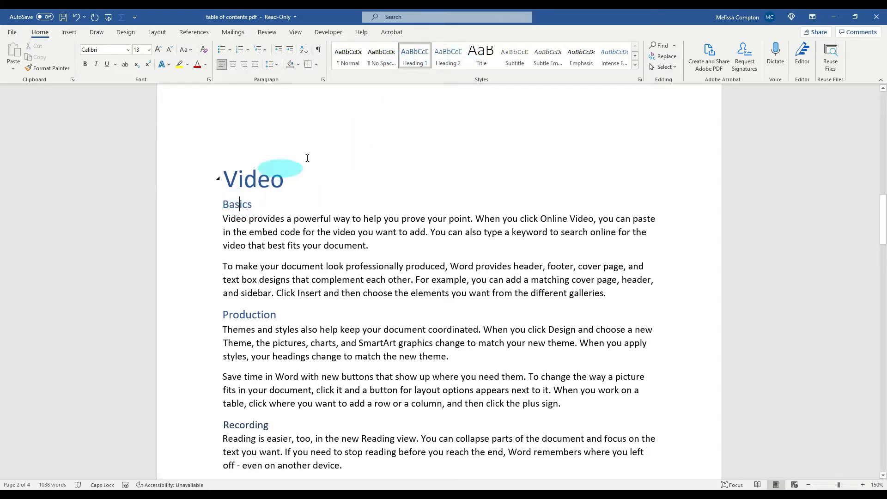
click(446, 57)
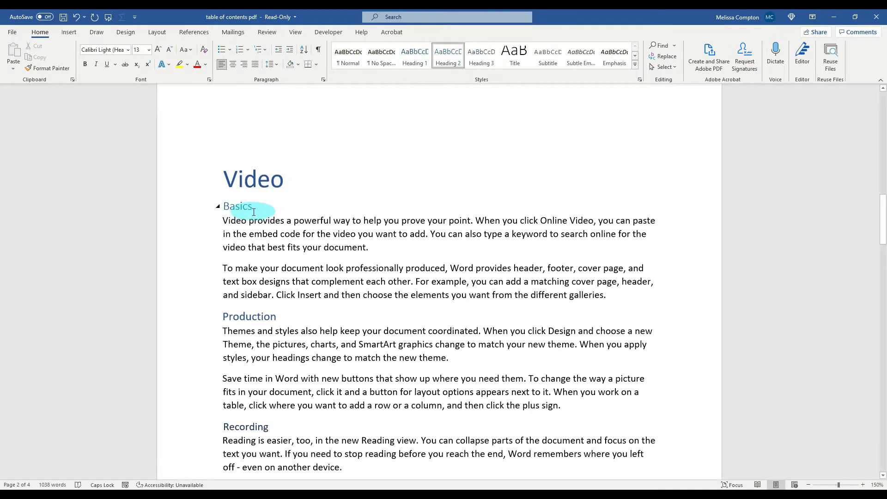
drag(253, 206, 223, 206)
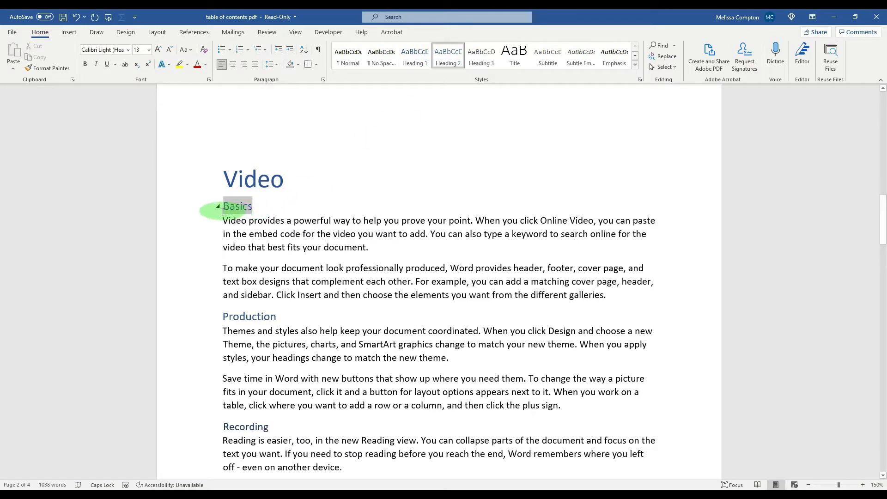
click(149, 50)
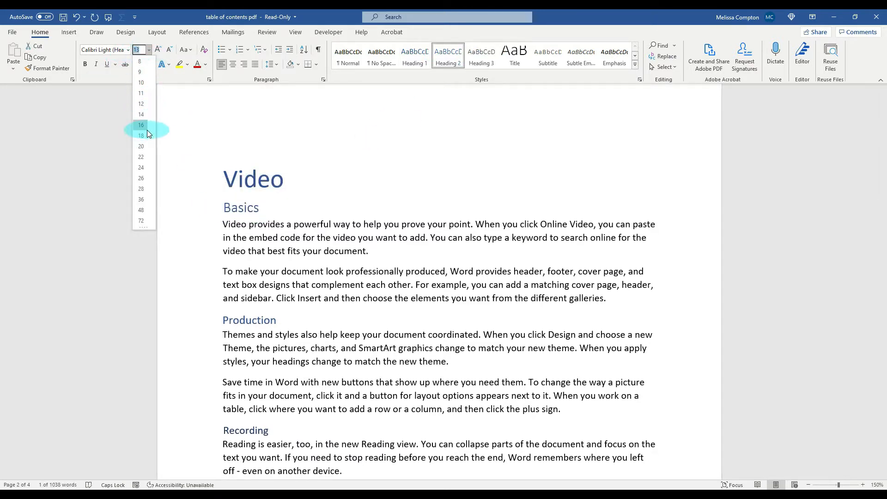
click(140, 135)
Apply the Heading 2 style to the "Production" heading in the Video section and set its font size to 18.
scroll(306, 277, down, 1)
click(261, 292)
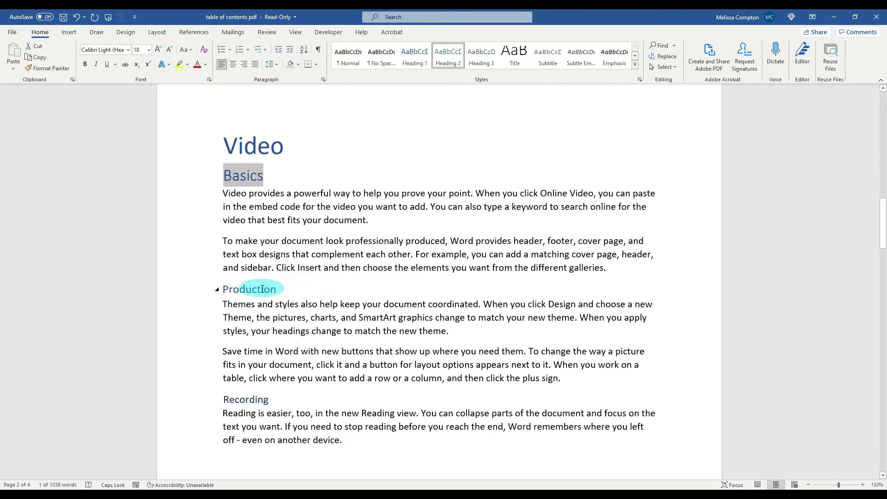
click(454, 62)
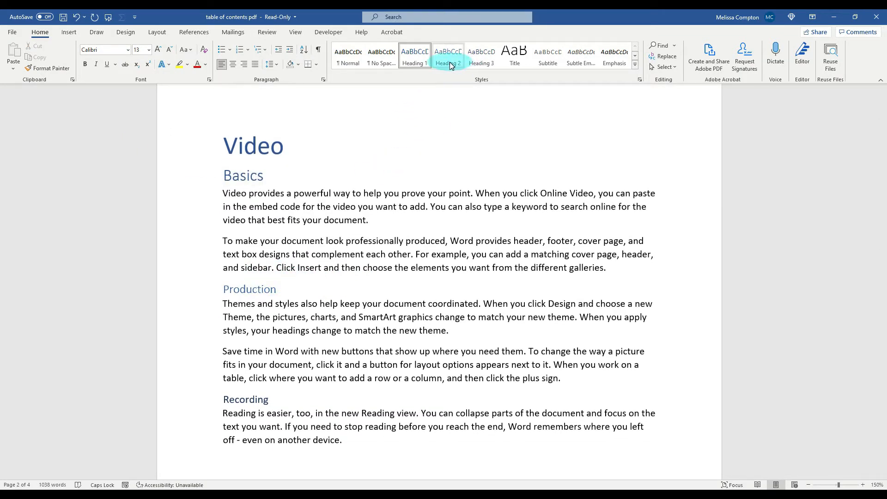
click(446, 64)
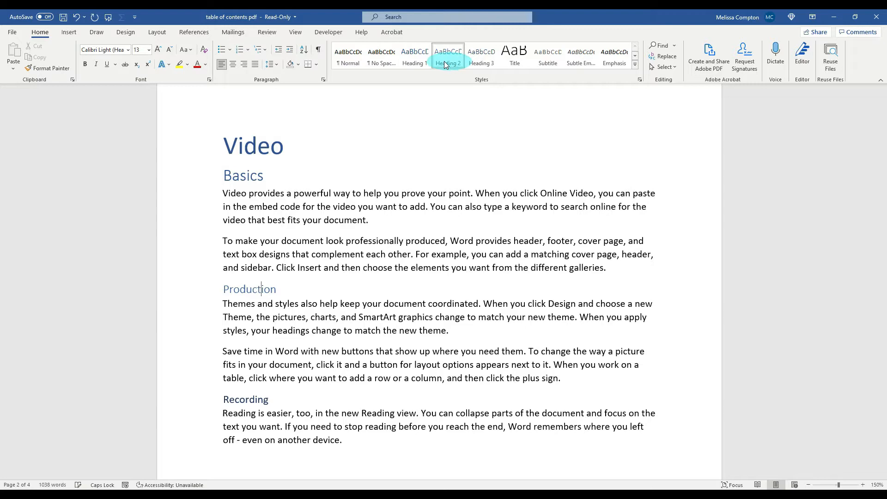
click(148, 49)
click(139, 139)
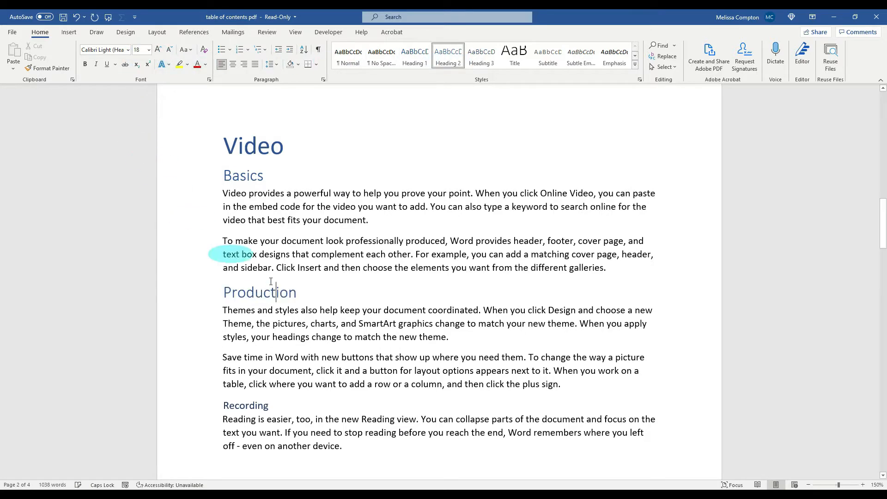
Apply the Heading 3 style to the "Recording" heading in the Video section and set its font size to 18.
scroll(323, 311, down, 3)
click(239, 274)
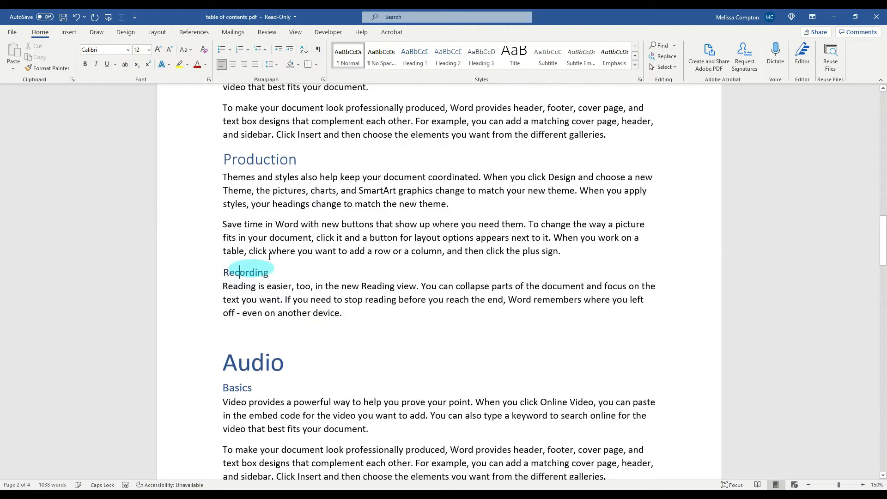
click(475, 61)
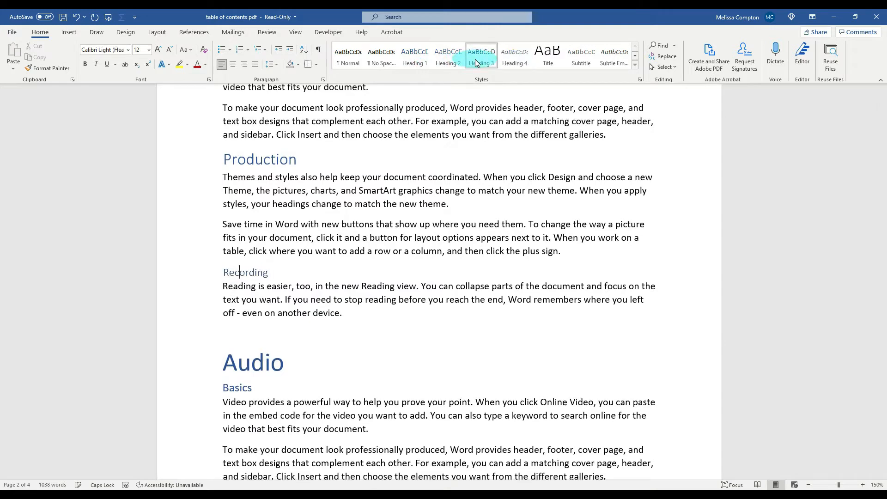
double_click(252, 273)
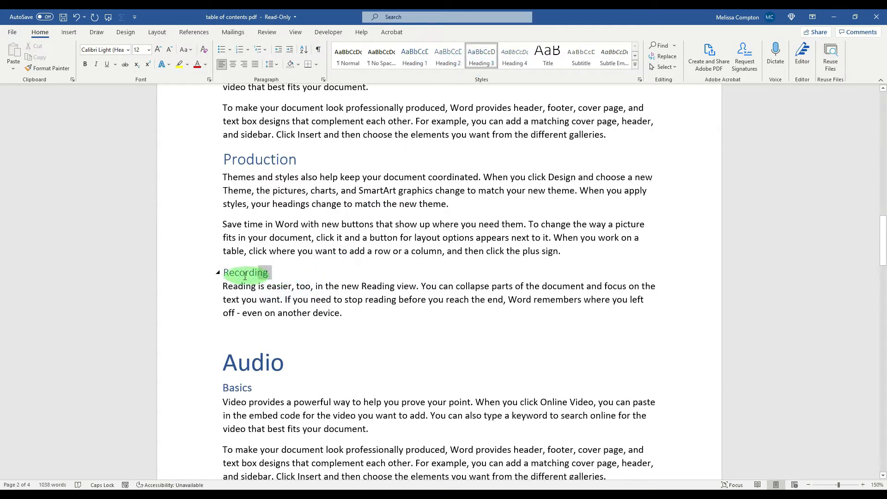
click(149, 54)
click(138, 137)
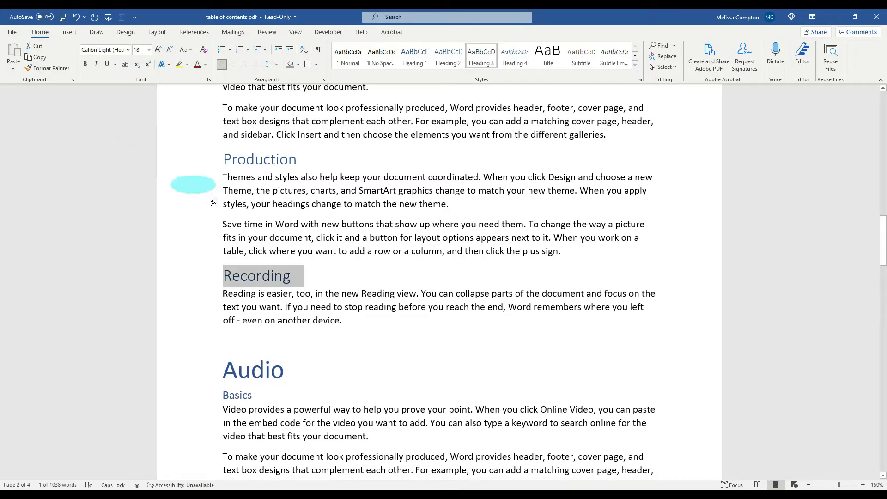
Try to update the converted table of contents on the first page.
drag(883, 245, 882, 115)
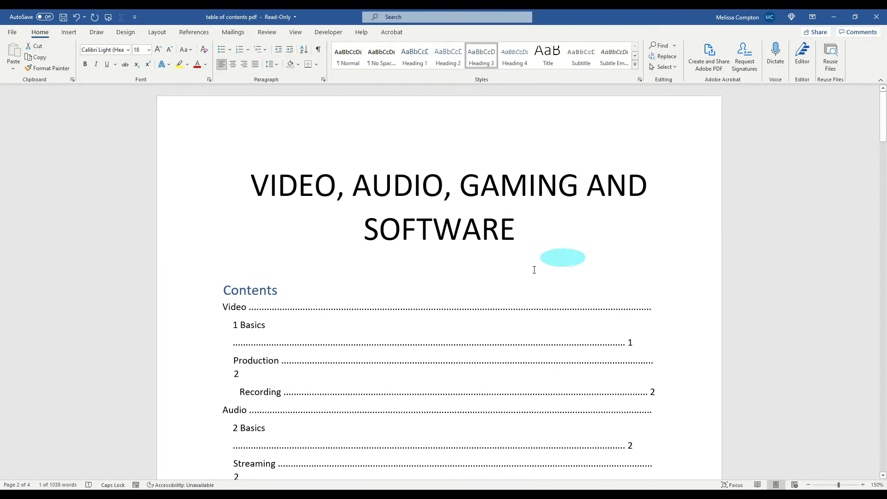
click(461, 307)
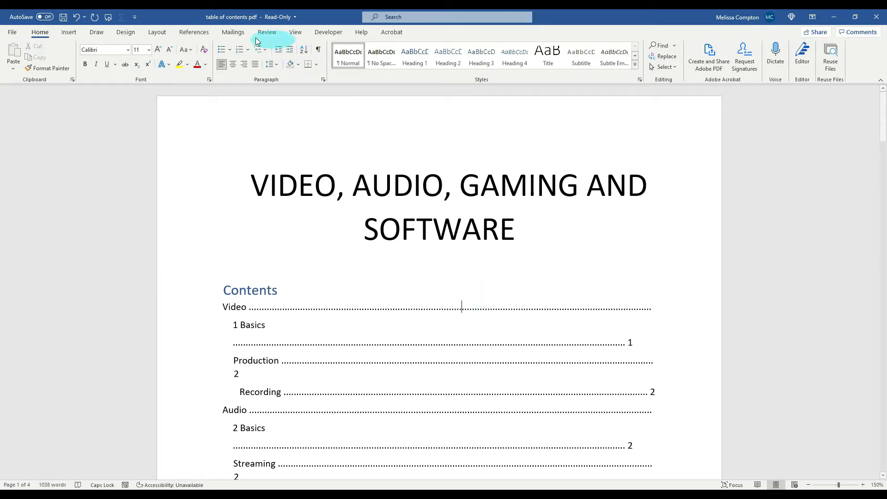
click(187, 33)
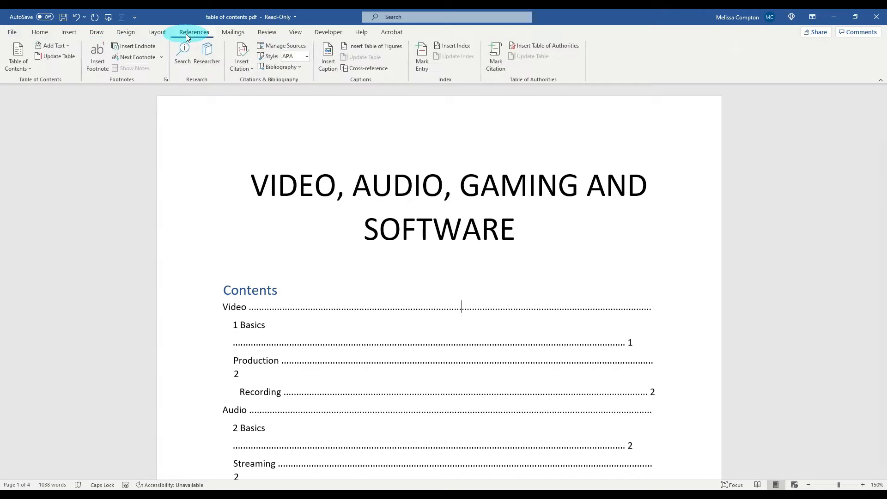
click(64, 57)
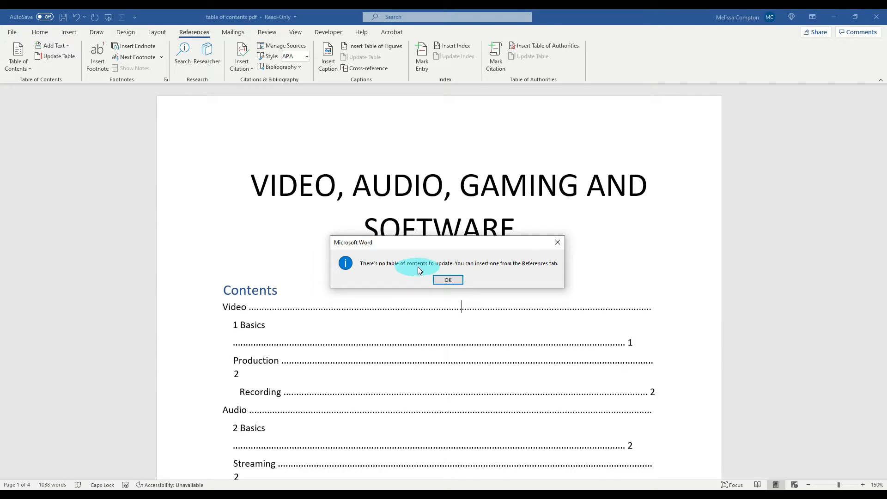
click(446, 280)
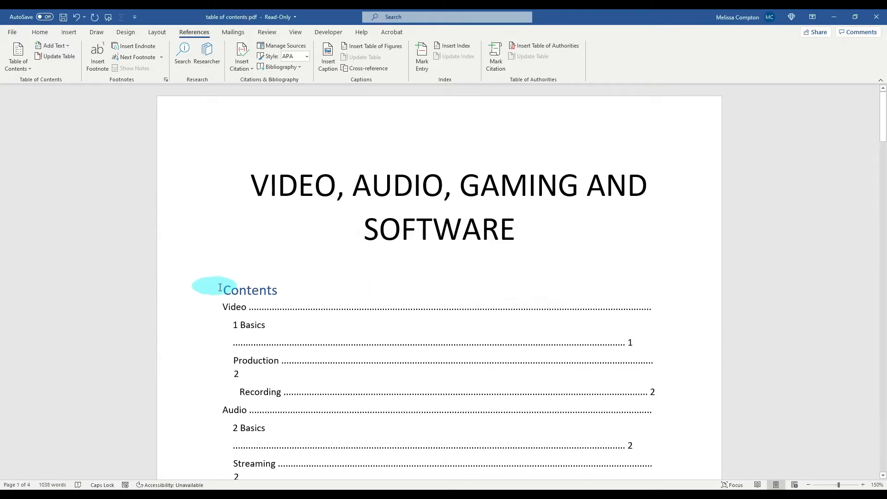
Replace the whole converted contents list on the first page with the built-in Automatic Table 1 table of contents.
drag(221, 288, 356, 342)
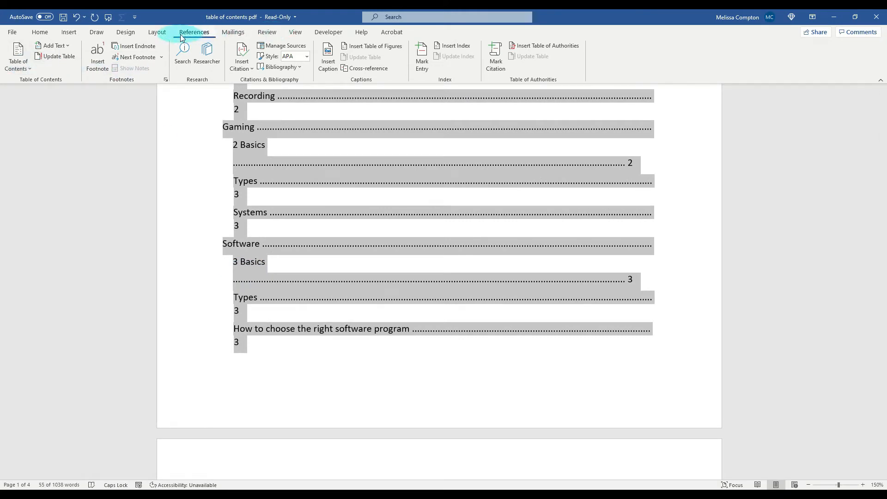
click(29, 70)
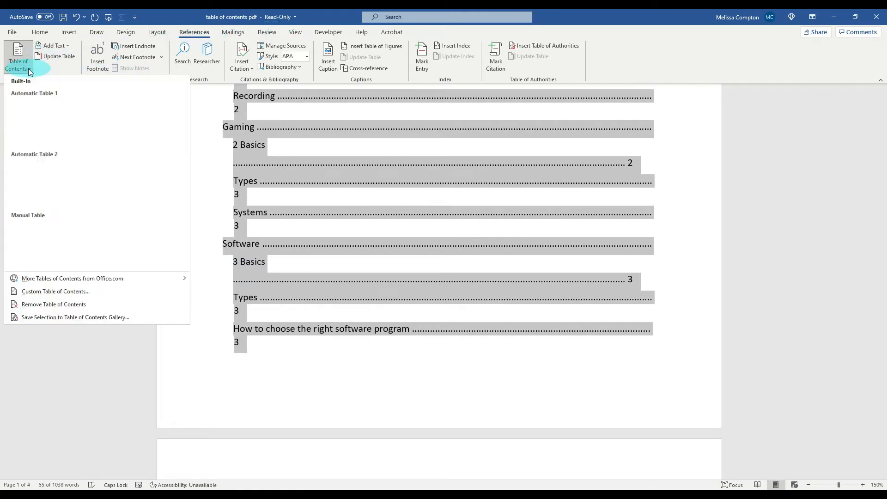
click(29, 127)
scroll(340, 227, up, 7)
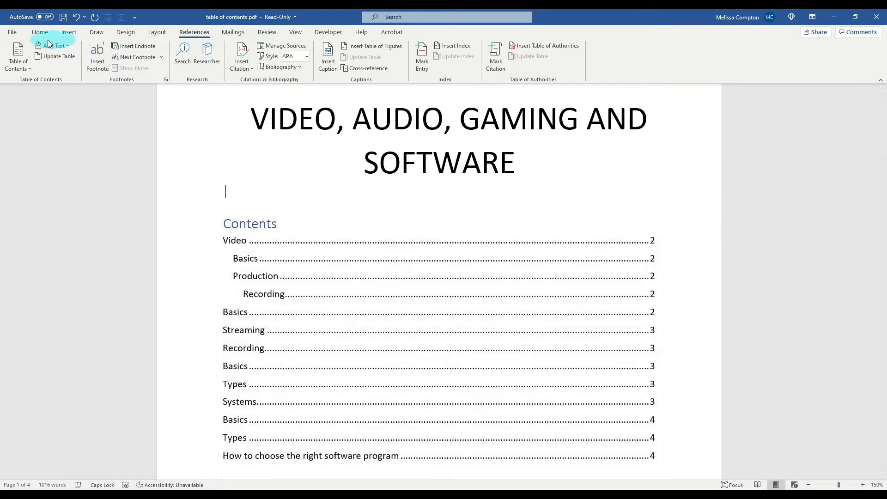
Open fruit.pdf in Word and accept its conversion to an editable document.
click(12, 32)
click(19, 97)
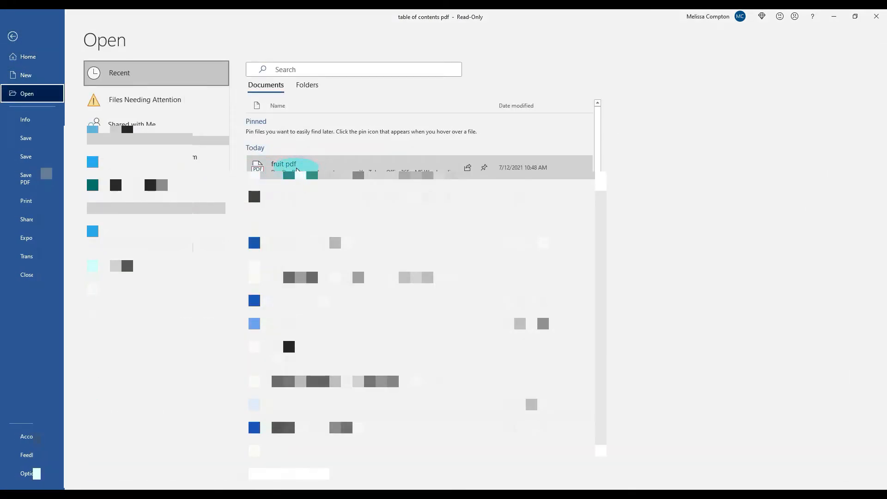
click(288, 167)
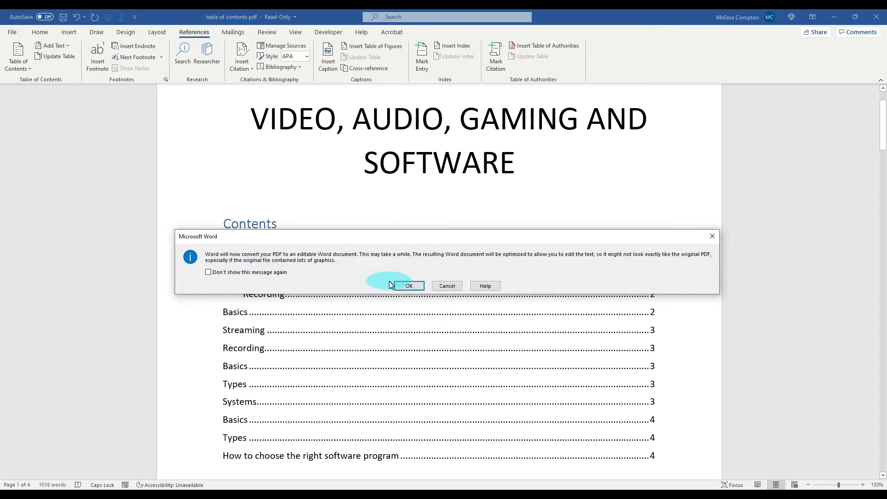
click(410, 286)
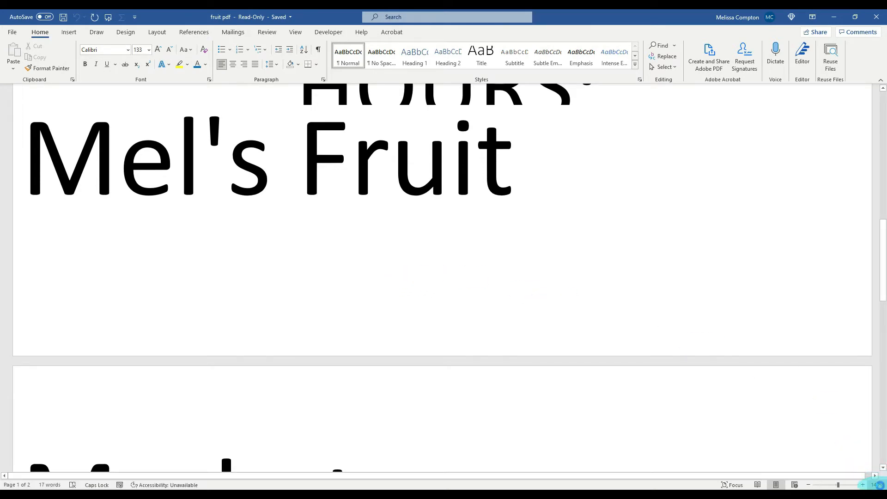
Set the document zoom to 40 percent and compare the converted flyer with the original fruit pdf.pdf.
click(877, 484)
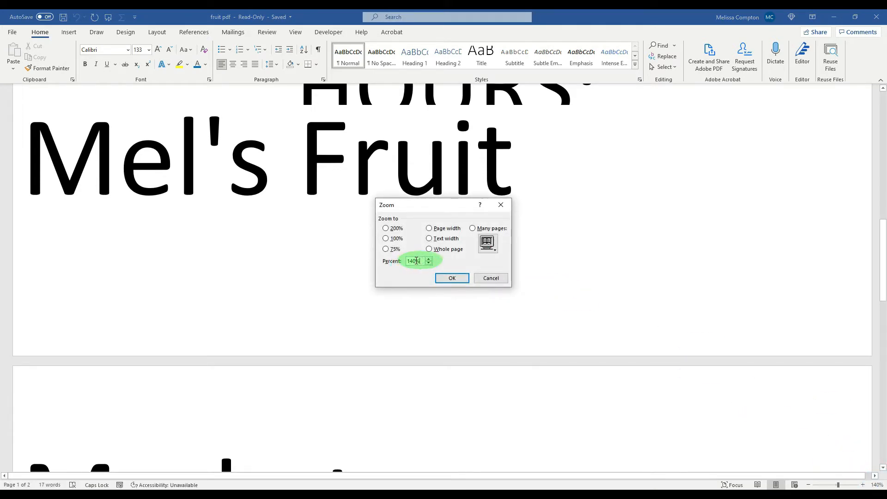
drag(416, 261, 390, 262)
text(40)
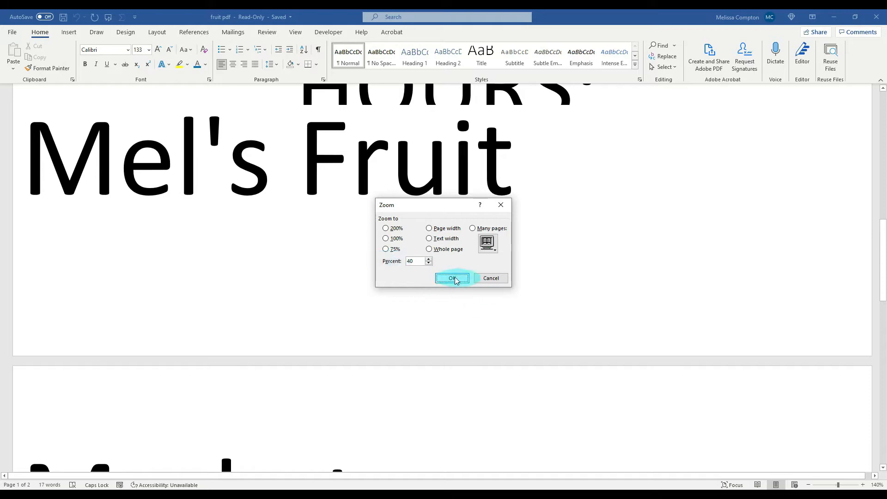
click(451, 277)
scroll(475, 353, up, 4)
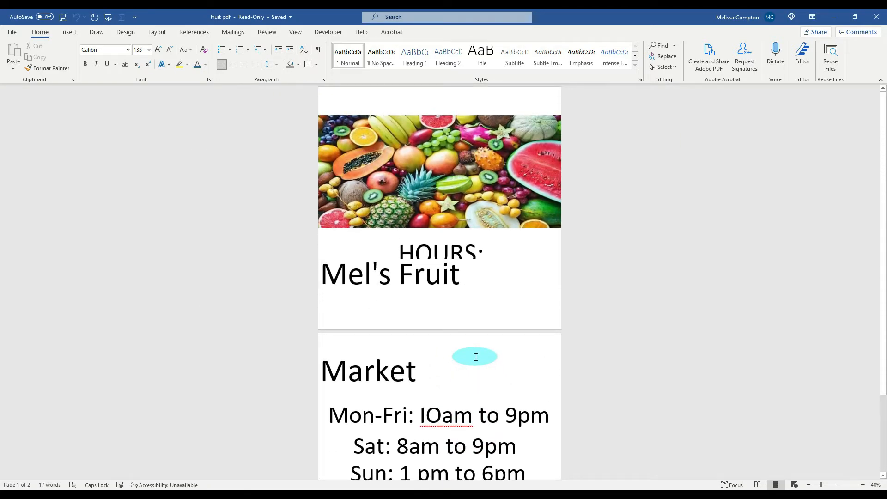
mouse_move(299, 457)
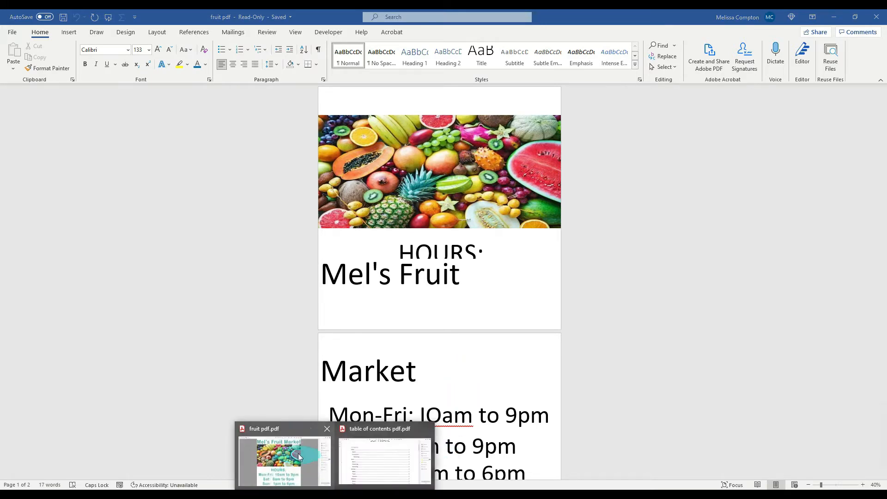
click(288, 428)
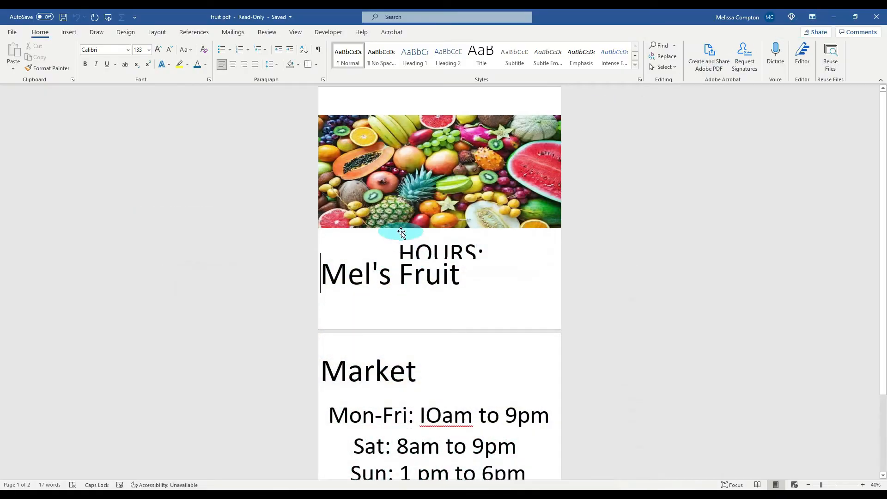
Delete the cut-off "HOURS:" text box beneath the fruit picture.
click(396, 203)
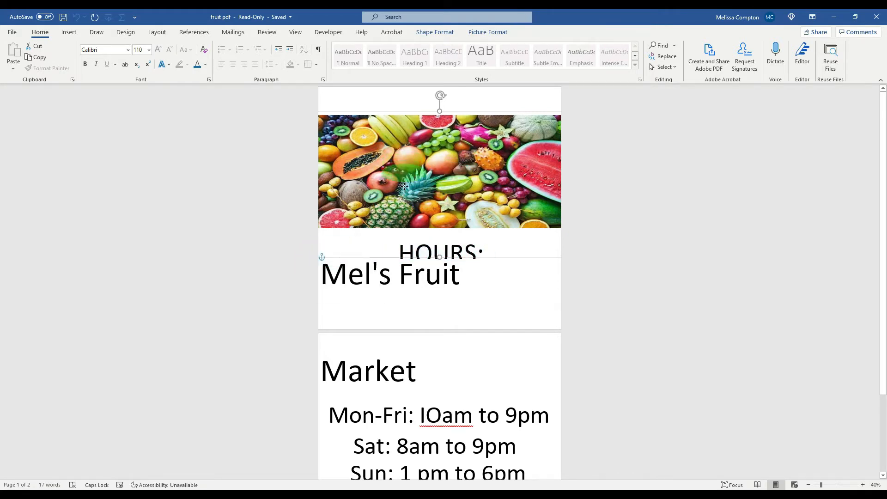
mouse_move(405, 163)
mouse_down()
mouse_move(402, 323)
mouse_move(402, 144)
mouse_move(402, 283)
mouse_move(402, 159)
mouse_up()
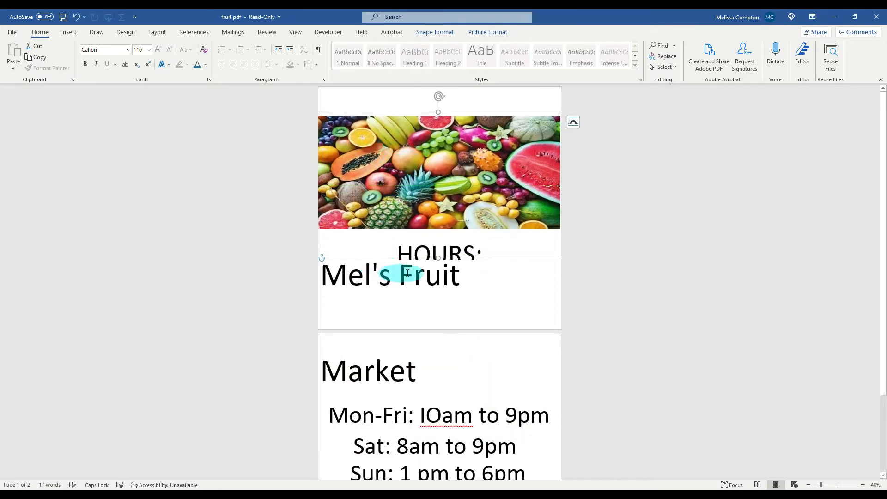
click(428, 246)
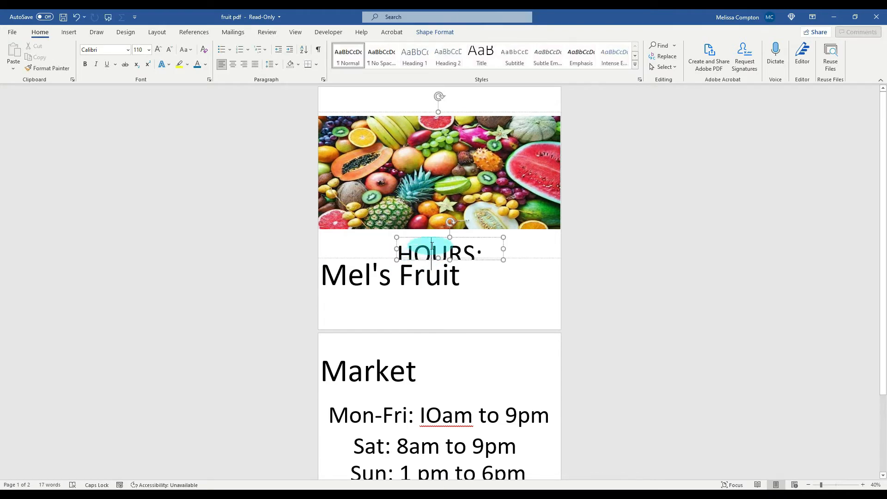
click(432, 239)
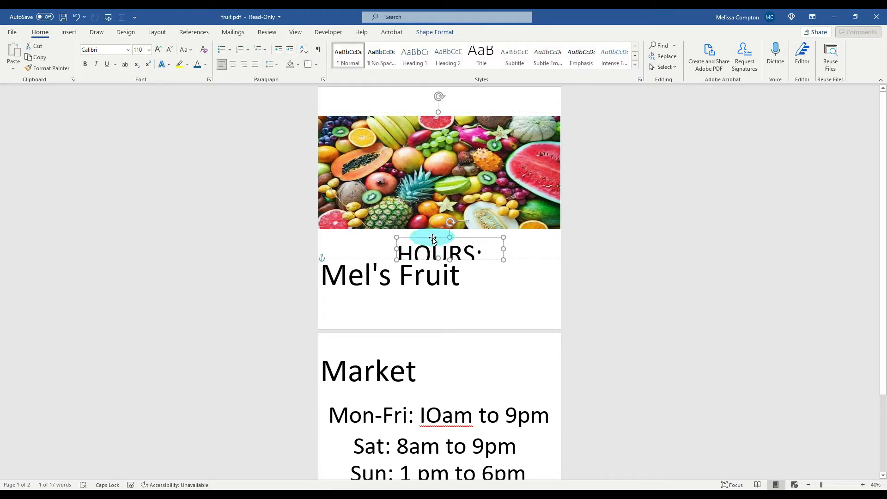
key(ctrl+z)
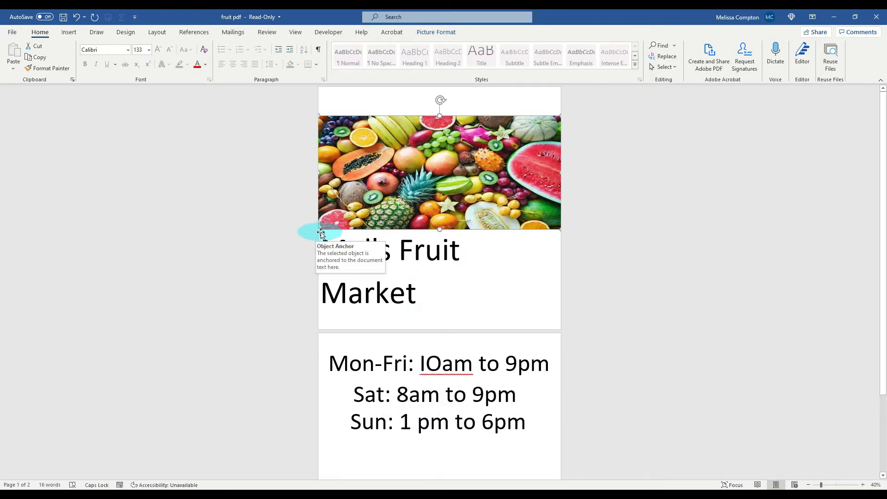
Set the fruit picture's text wrapping to In Line with Text and move it below the "Mel's Fruit Market" title.
right_click(385, 187)
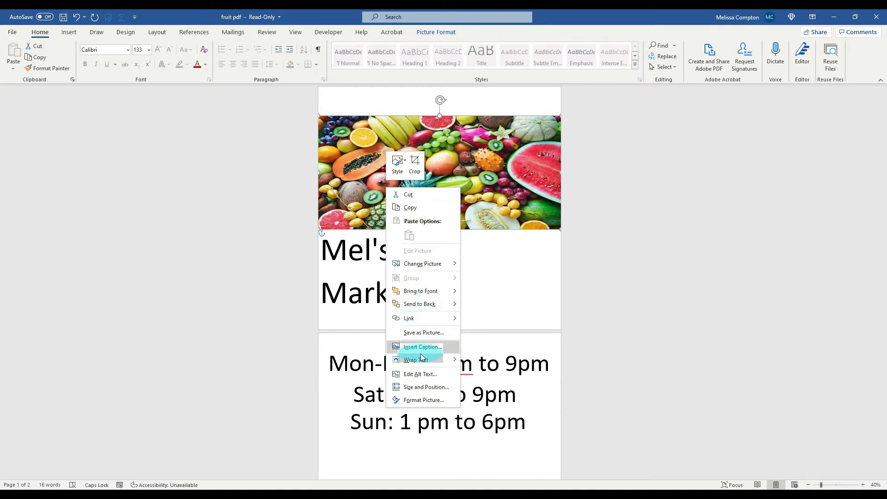
mouse_move(422, 361)
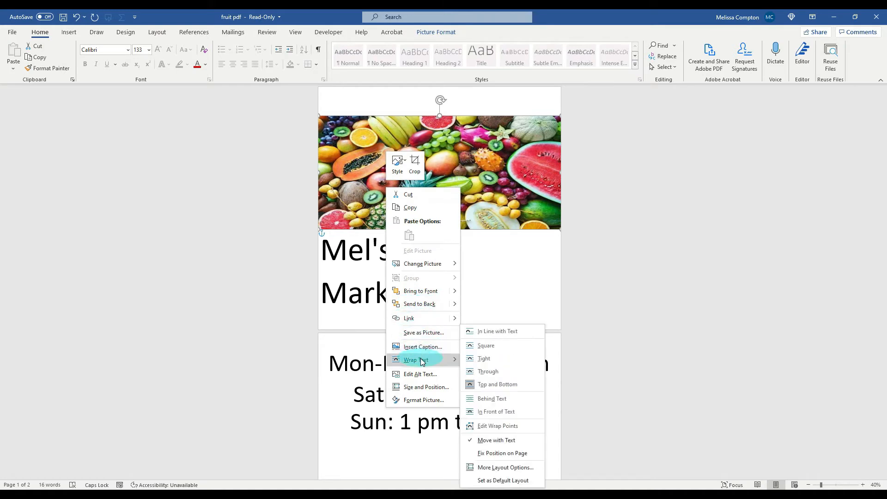
click(509, 334)
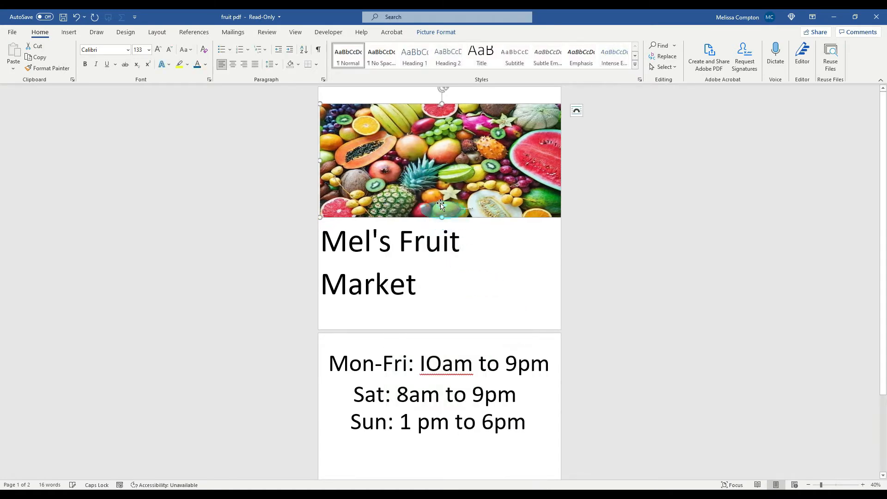
drag(414, 149, 426, 284)
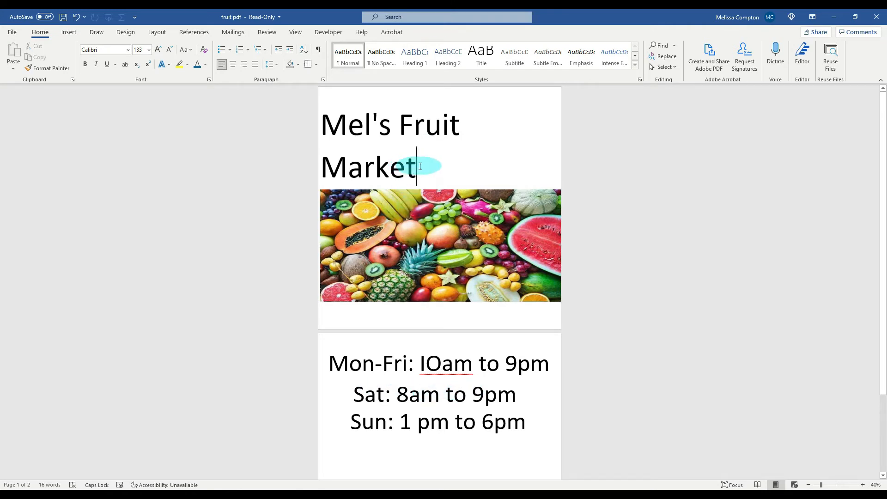
Set the "Mel's Fruit Market" title to font size 125 and center it above the picture.
drag(419, 167, 298, 123)
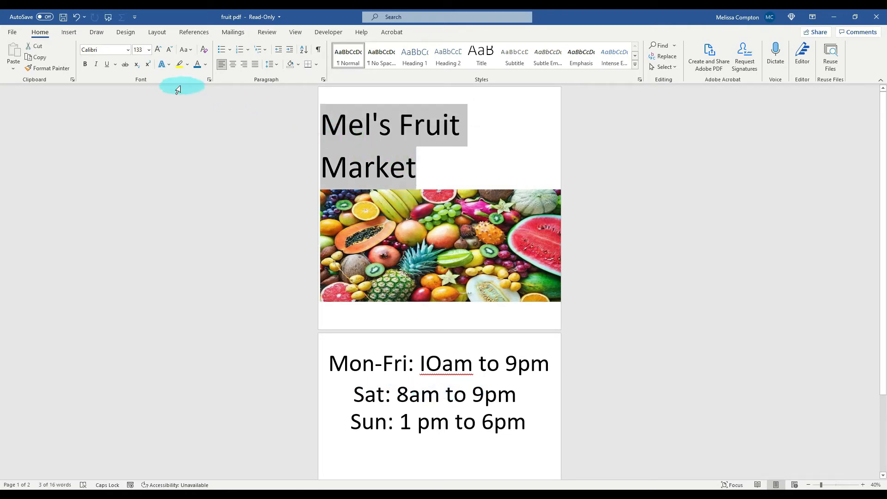
click(144, 50)
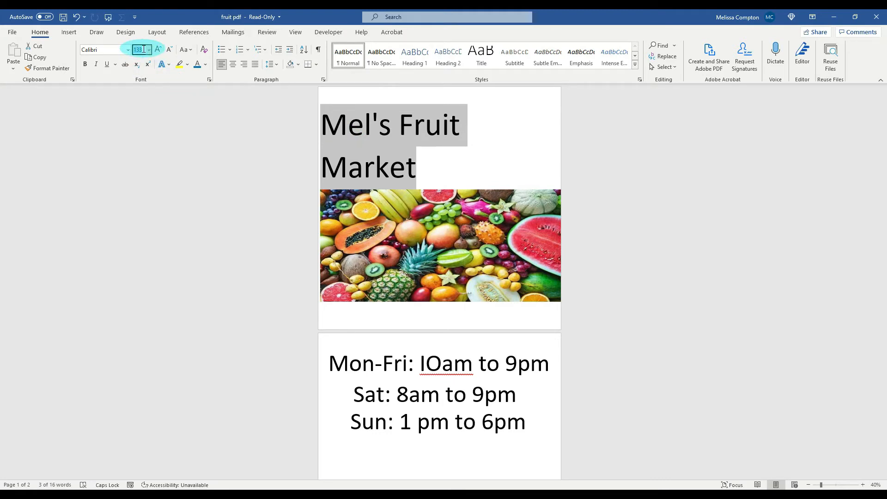
text(100)
key(Return)
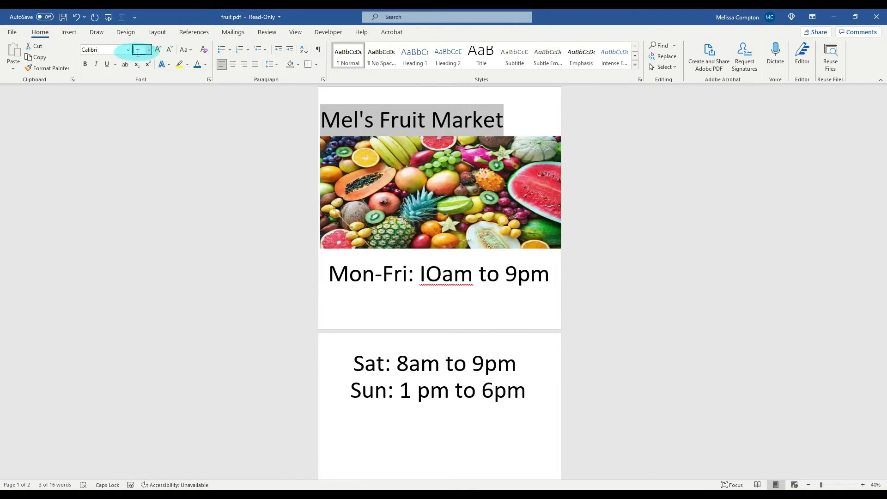
text(125)
key(Return)
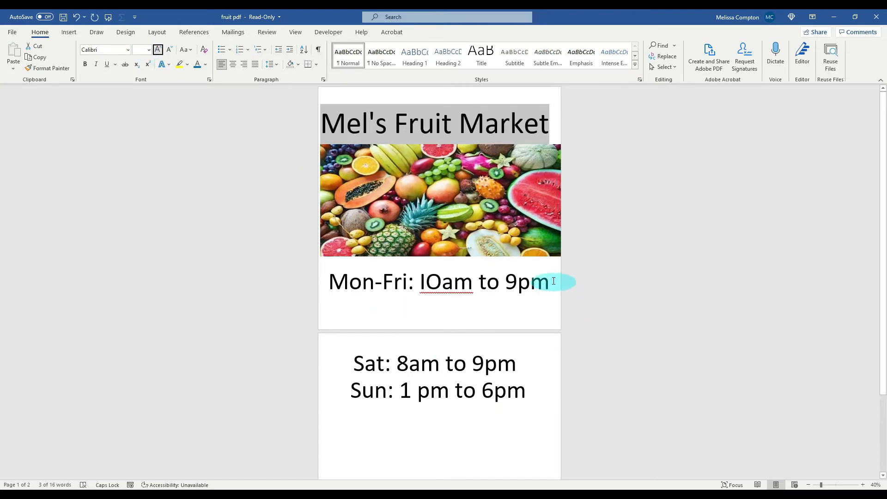
click(234, 65)
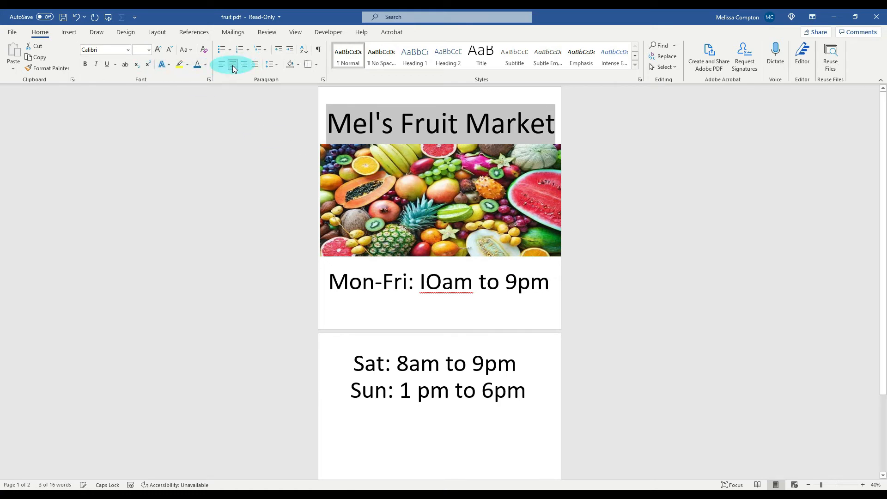
Add a separate "HOURS:" line directly above the Mon-Fri opening hours.
click(332, 281)
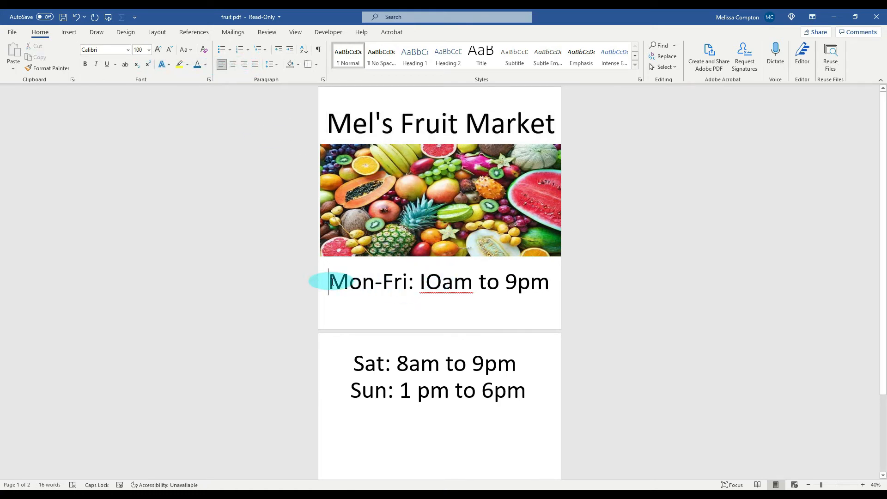
key(Return)
text(HOURS)
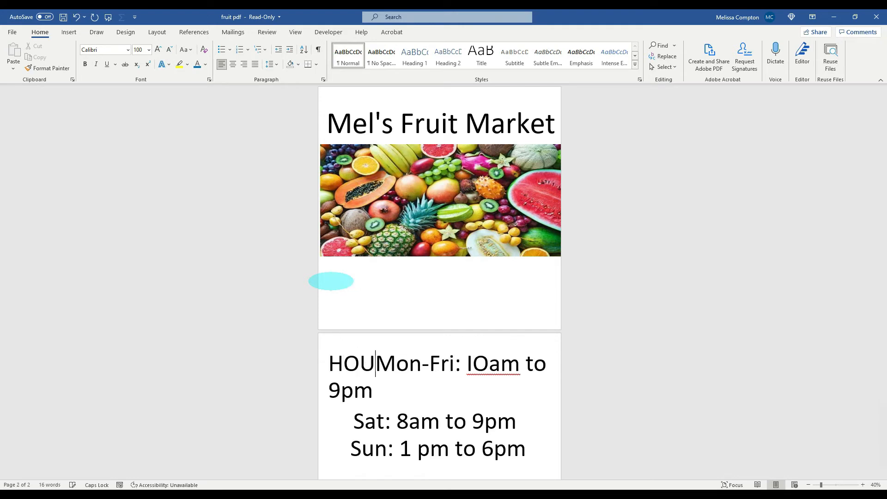
text(:)
key(Return)
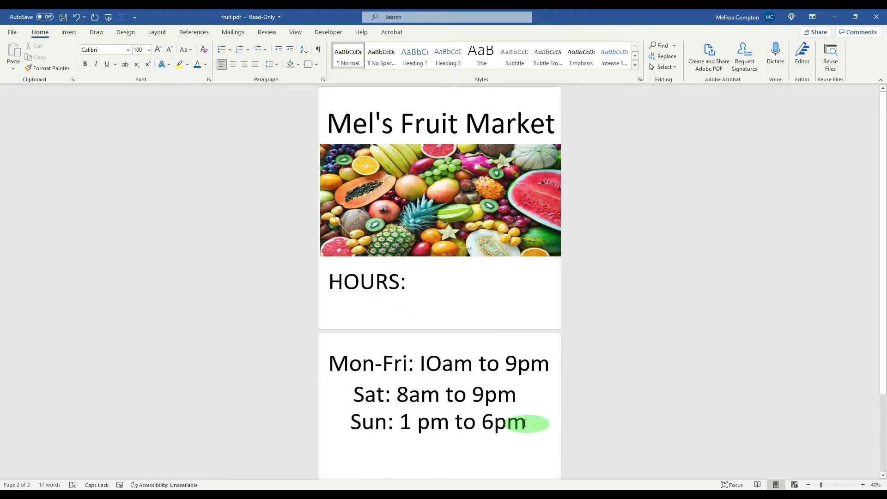
Set the "HOURS:" line and all opening-hours lines to font size 50 and center them.
drag(524, 423, 339, 293)
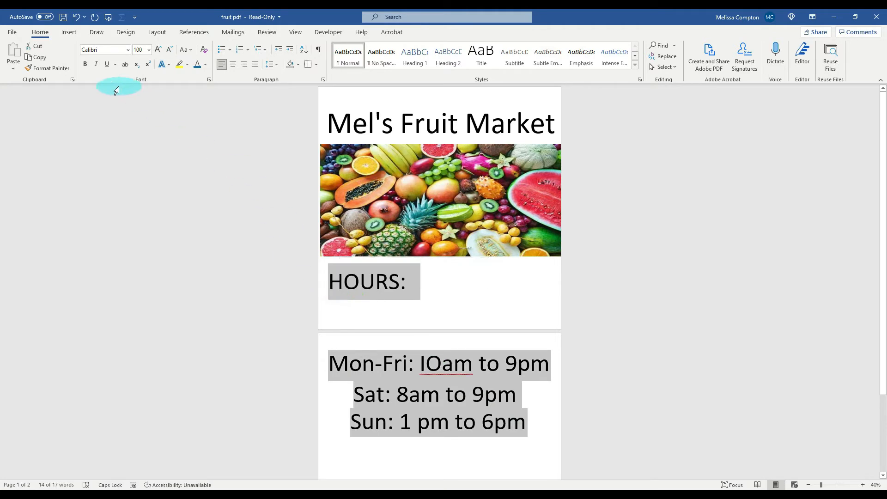
click(139, 49)
text(50)
key(Tab)
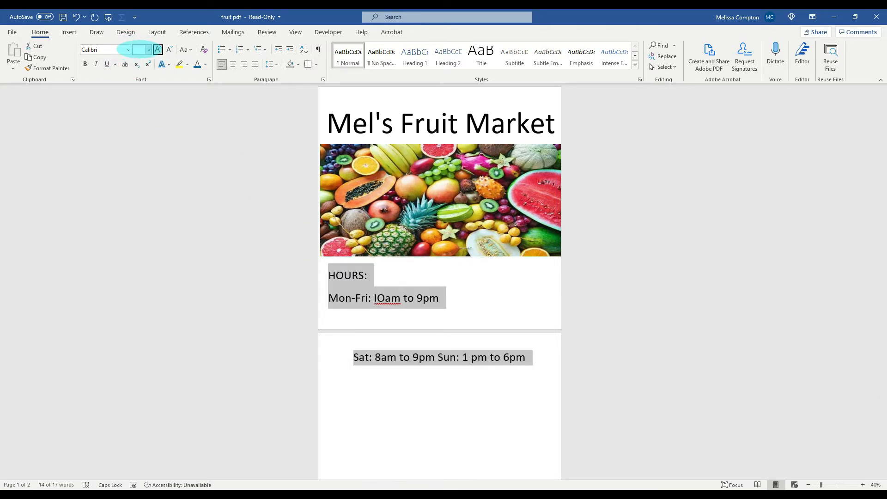
click(233, 67)
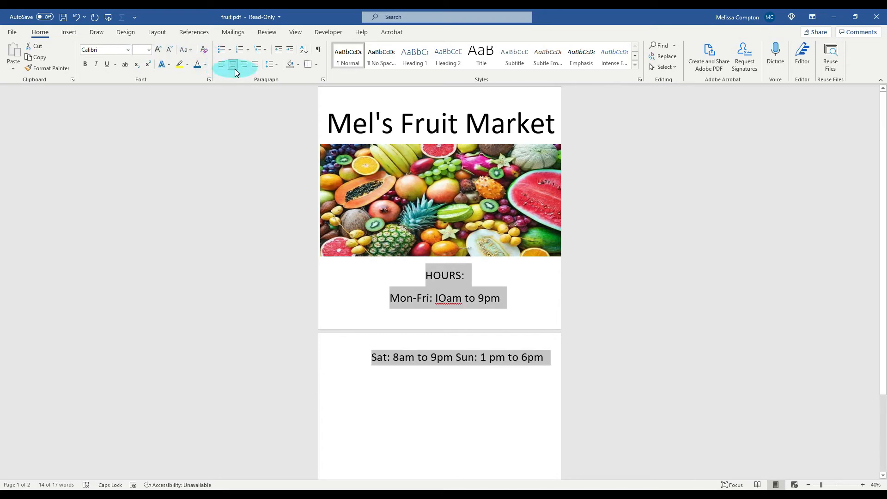
Break the Sunday hours onto their own line below the Saturday hours.
click(459, 356)
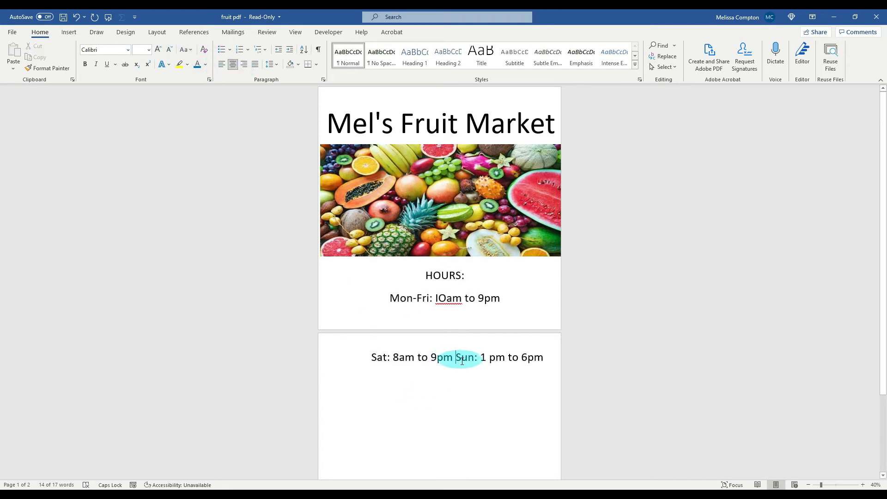
click(397, 360)
click(435, 360)
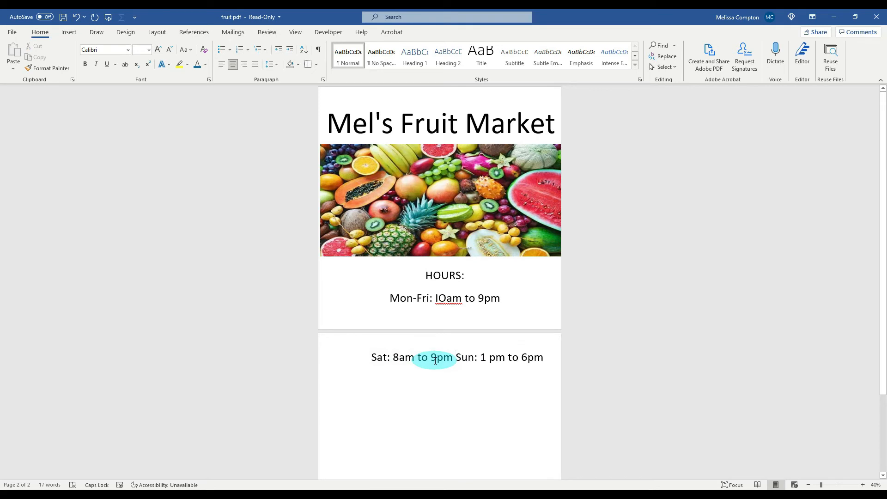
key(Return)
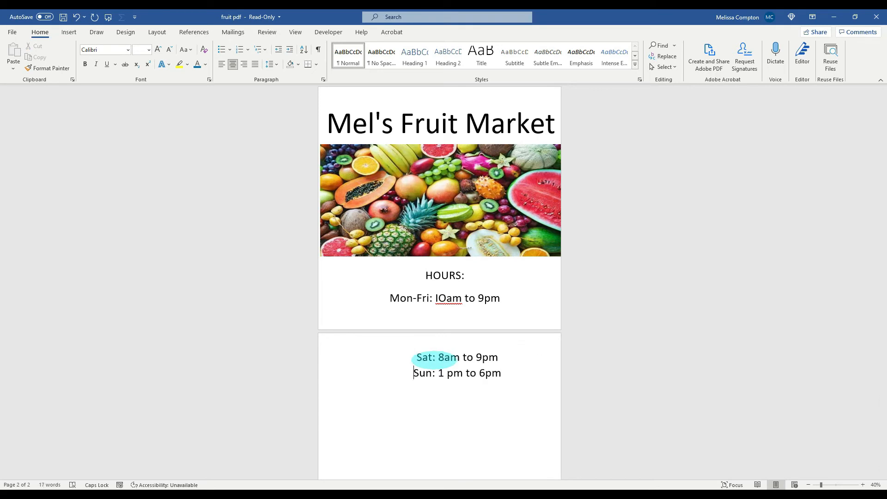
click(432, 358)
click(525, 371)
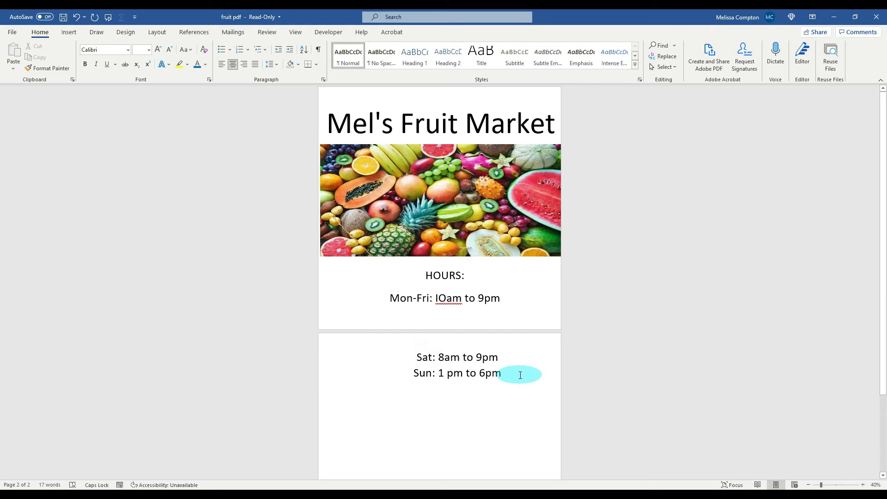
Set the paragraph spacing before the "HOURS:" and opening-hours lines to 0 pt and reduce the spacing after them.
drag(510, 374, 233, 100)
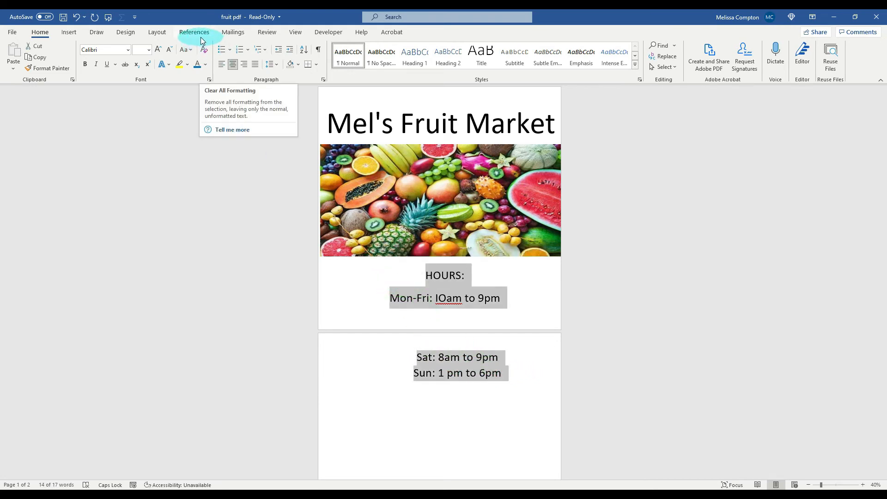
click(156, 32)
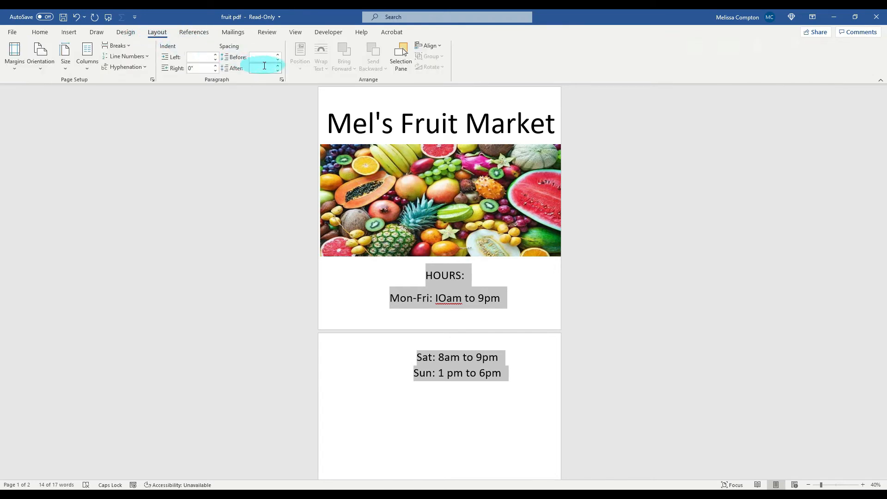
click(277, 60)
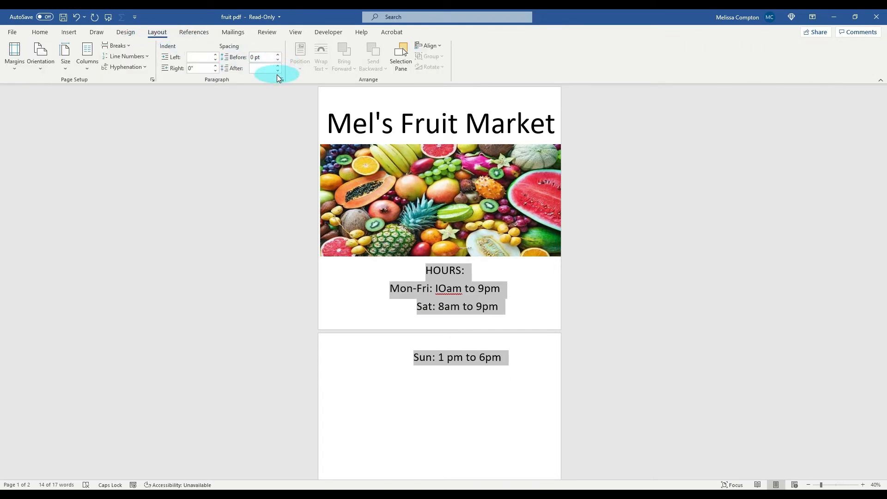
click(276, 71)
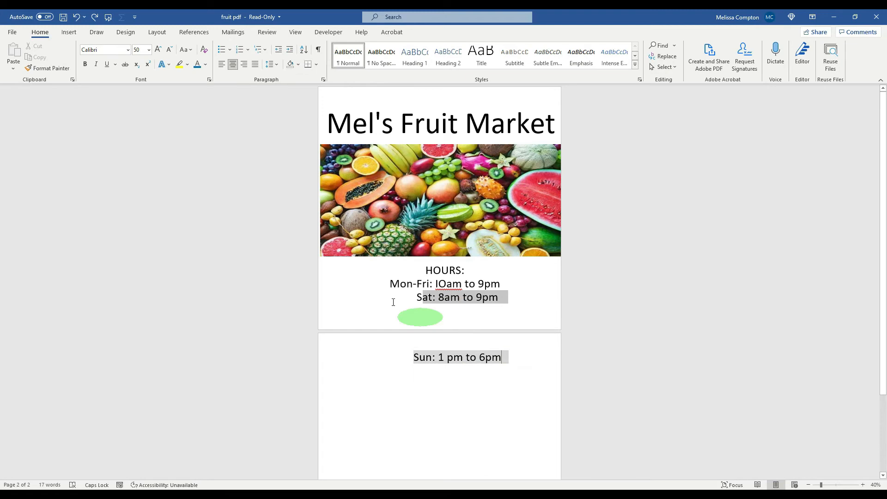
Reduce the font size of the "HOURS:" and opening-hours lines to 40.
drag(419, 314, 367, 271)
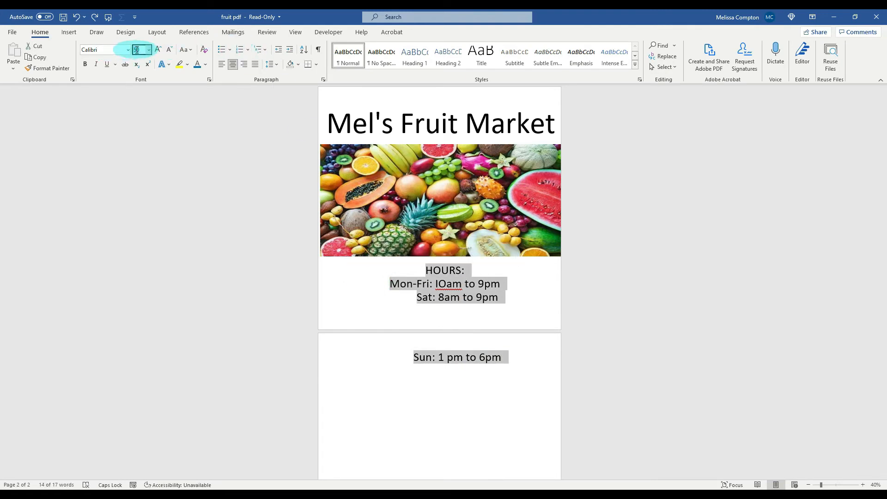
text(40)
key(Tab)
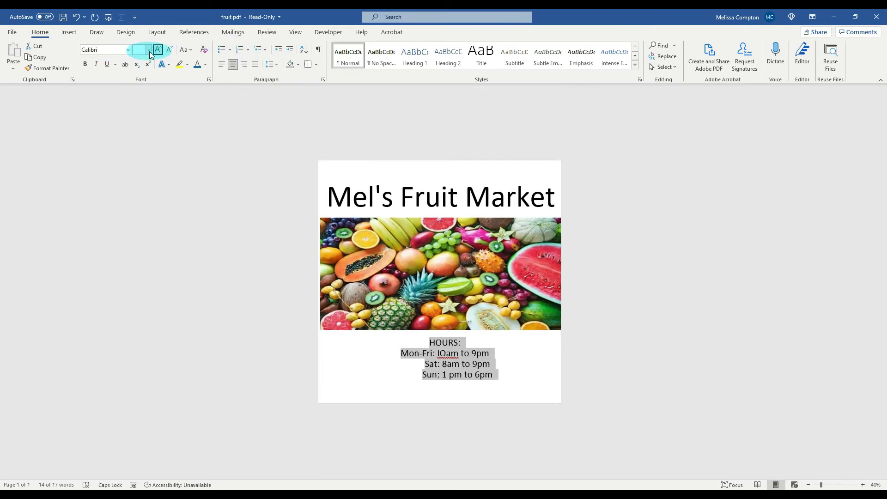
Increase the font size of the "HOURS:" and opening-hours lines to 45.
key(Return)
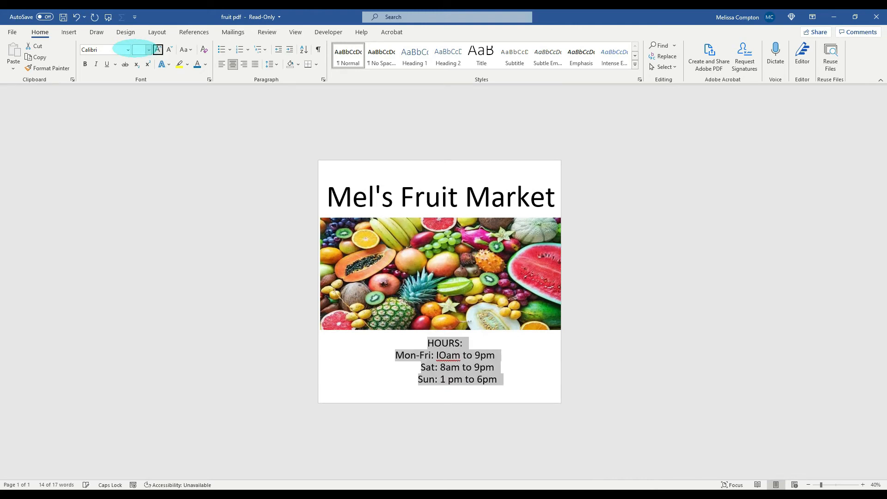
Make the "Mel's Fruit Market" title blue and bold.
click(861, 484)
click(861, 484)
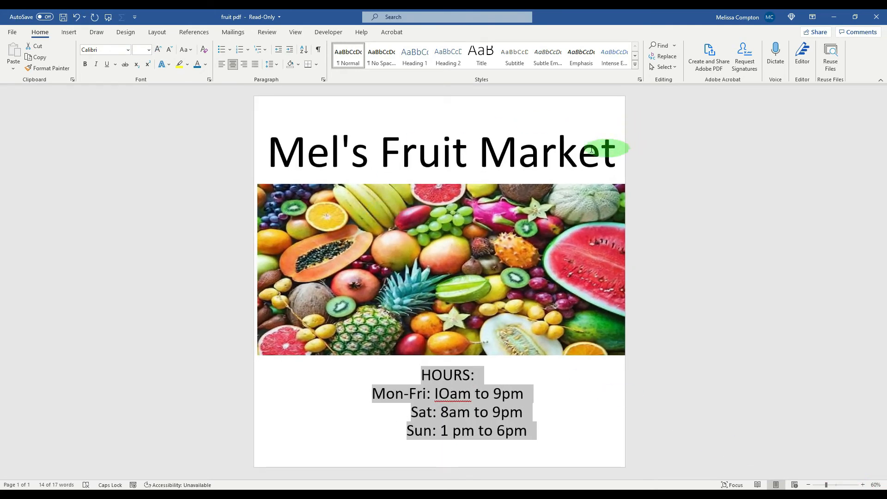
drag(591, 150, 275, 147)
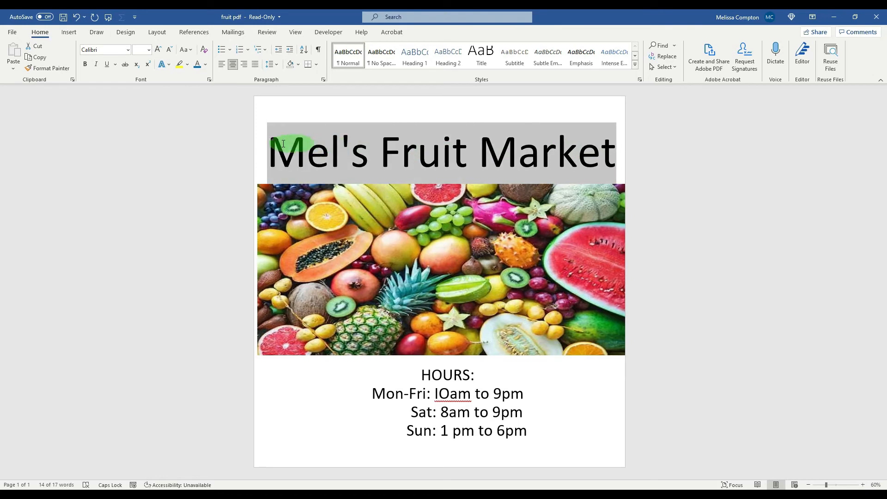
click(194, 68)
click(85, 65)
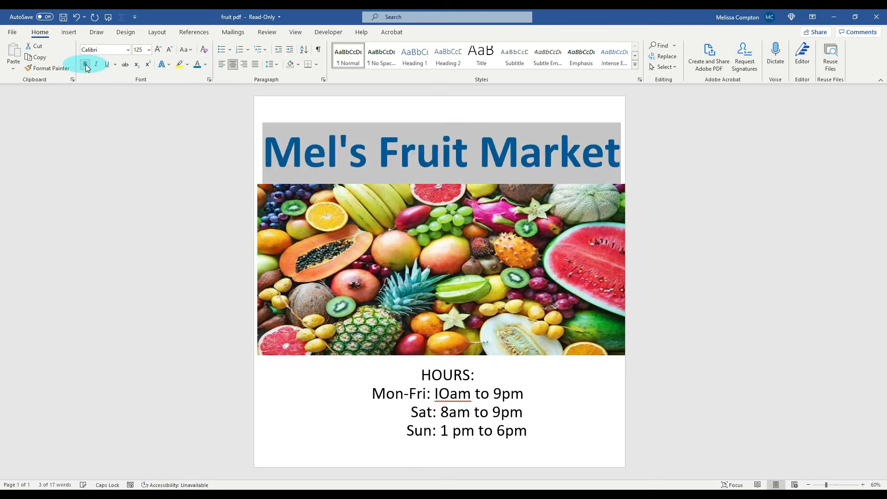
Make the "HOURS:" line and all opening-hours lines below the picture bold and blue.
drag(535, 439, 388, 376)
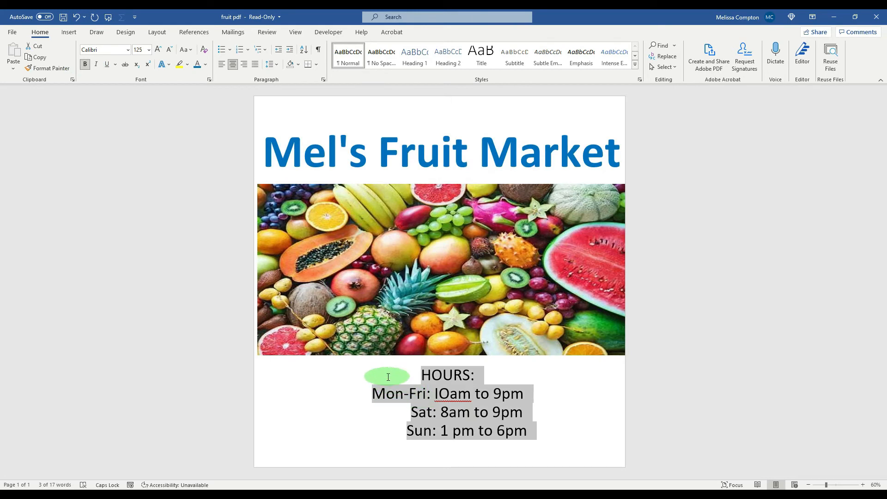
click(85, 65)
click(531, 435)
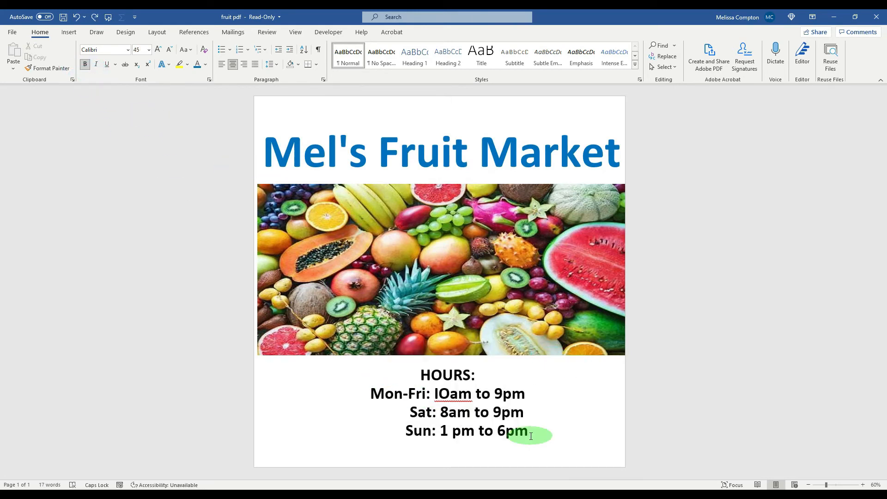
drag(530, 436, 418, 368)
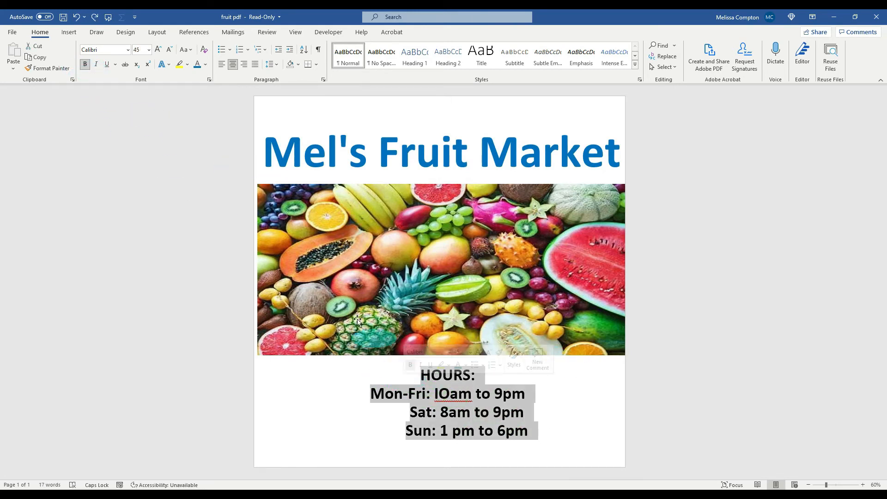
click(198, 67)
click(567, 421)
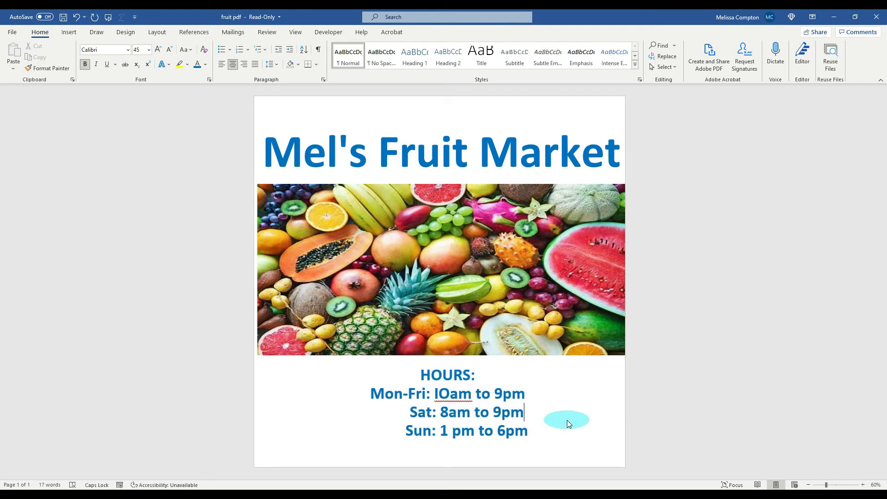